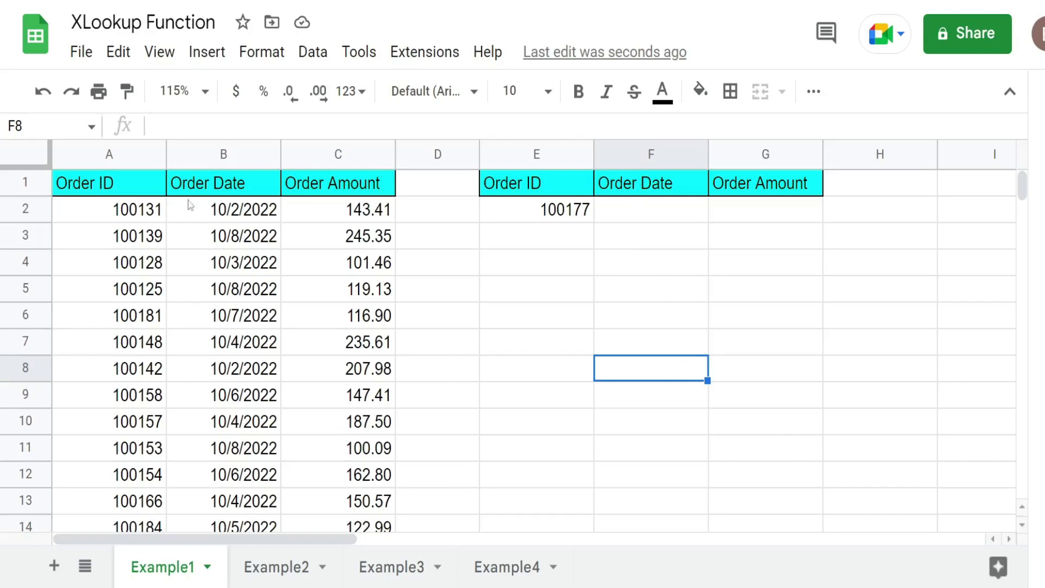
# Highlight the Order ID, Order Date and Order Amount columns, F2 and the E2 lookup ID.
pyautogui.click(108, 155)
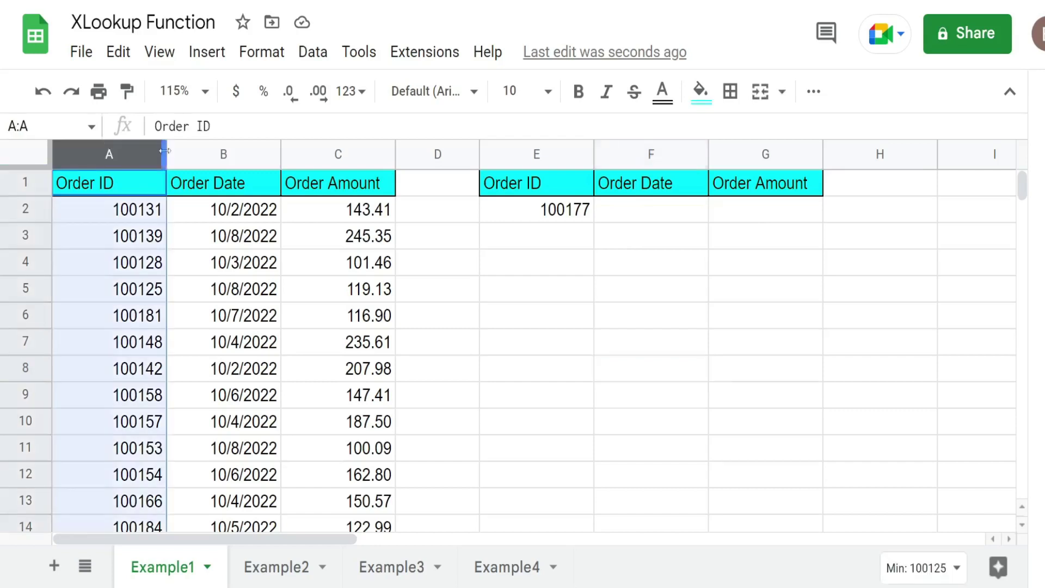
pyautogui.click(222, 155)
pyautogui.click(326, 155)
pyautogui.click(619, 217)
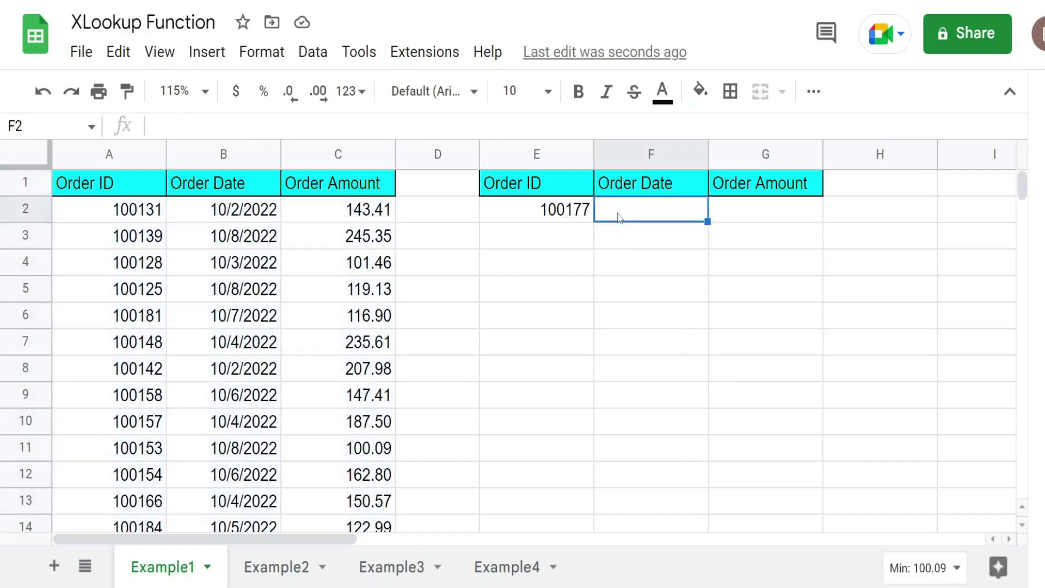
pyautogui.click(551, 218)
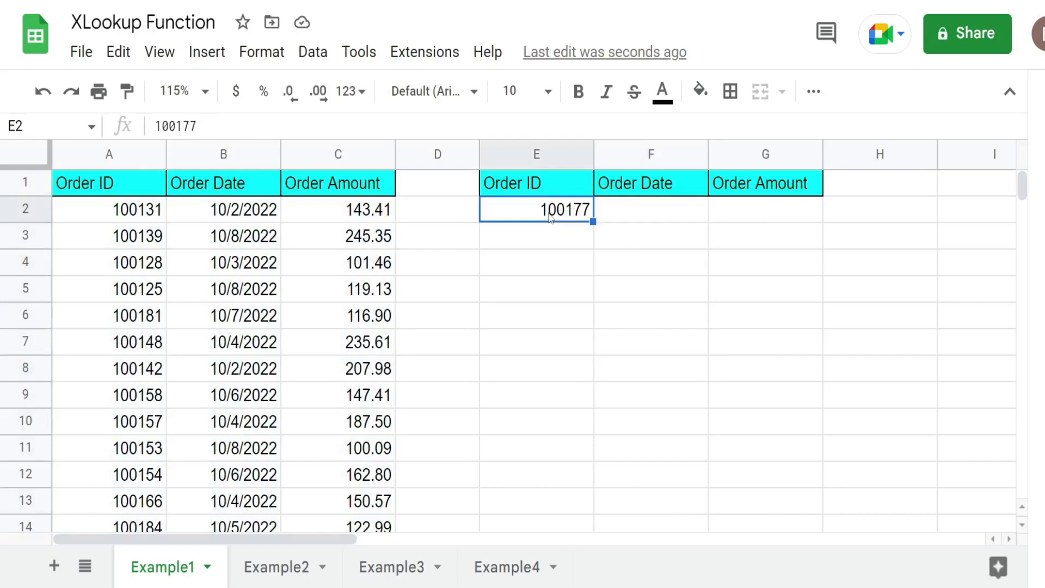
# Build =XLOOKUP($E$2,$A:$A,$B:$C, in F2 using absolute references.
pyautogui.click(629, 218)
pyautogui.write('=XLOOKUP(')
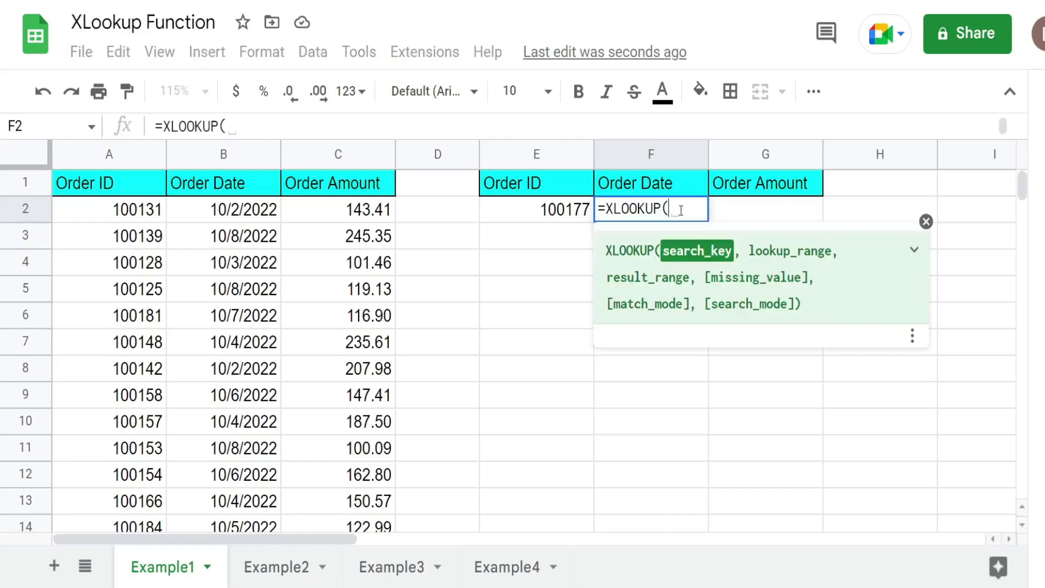
pyautogui.click(552, 220)
pyautogui.press('F4')
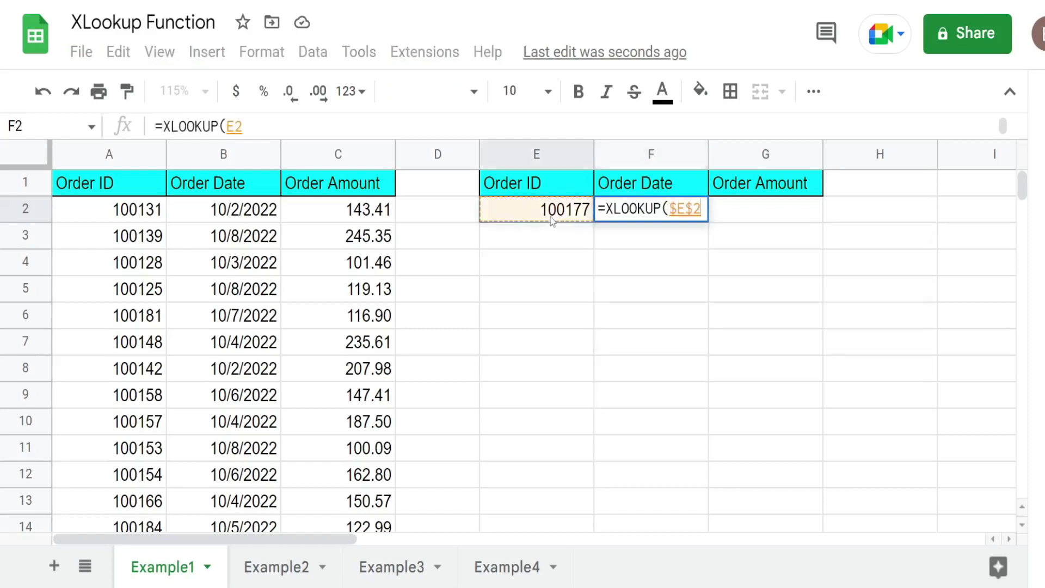
pyautogui.write(',')
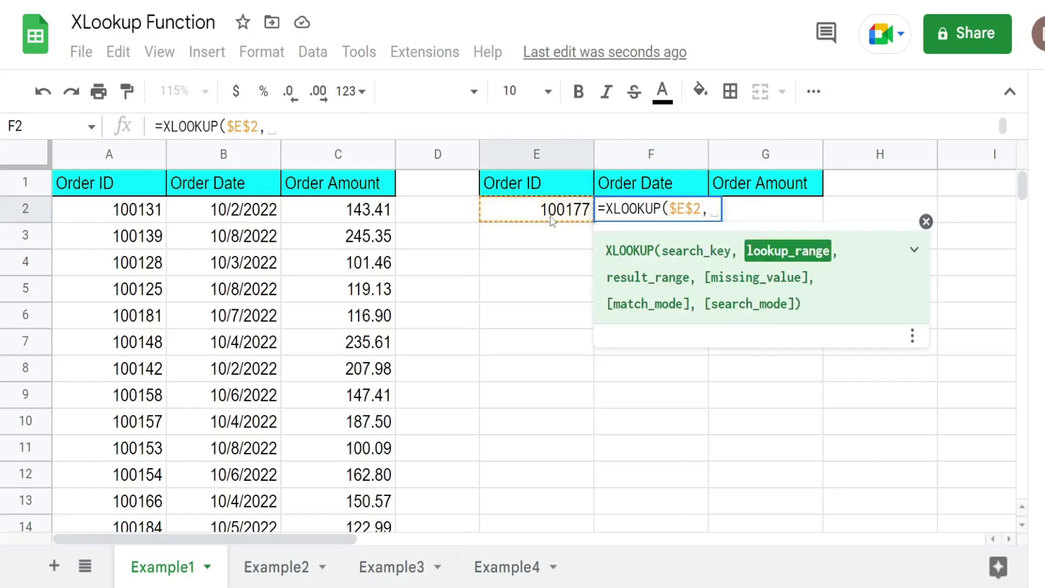
pyautogui.click(109, 158)
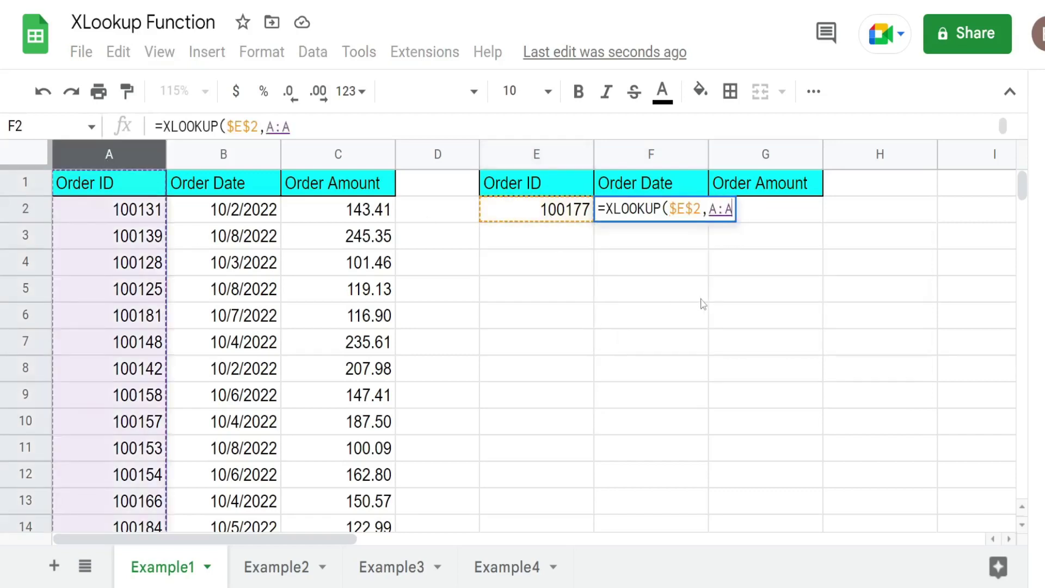
pyautogui.press('F4')
pyautogui.write(',')
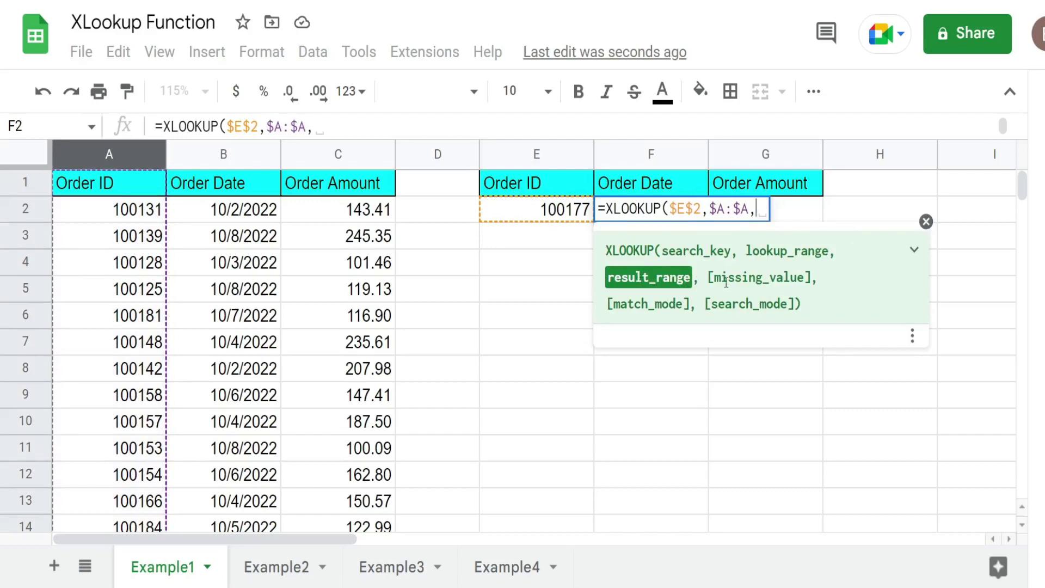
pyautogui.click(240, 156)
pyautogui.moveTo(238, 156); pyautogui.dragTo(341, 160)
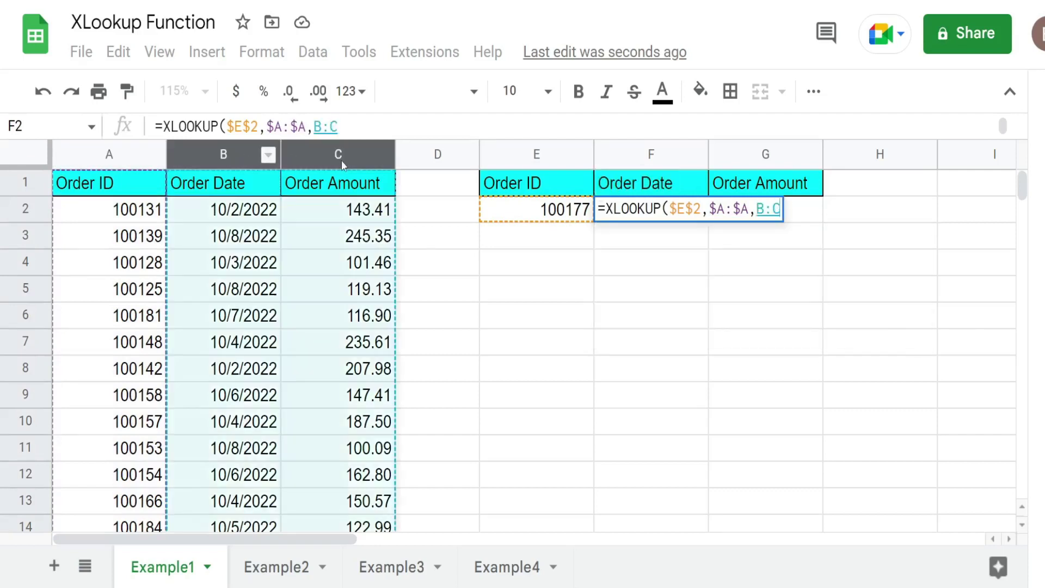
pyautogui.press('F4')
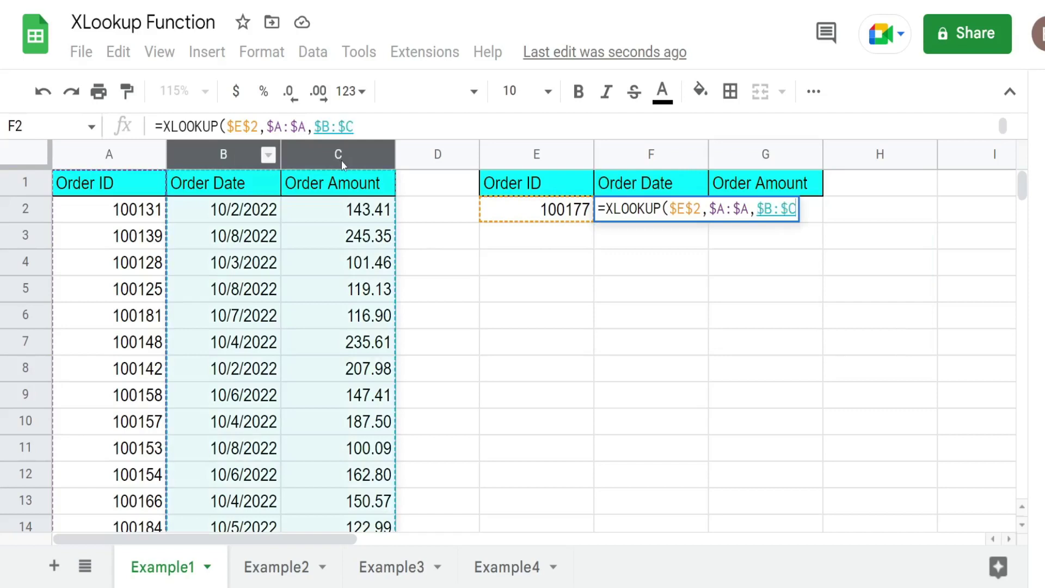
pyautogui.write(',')
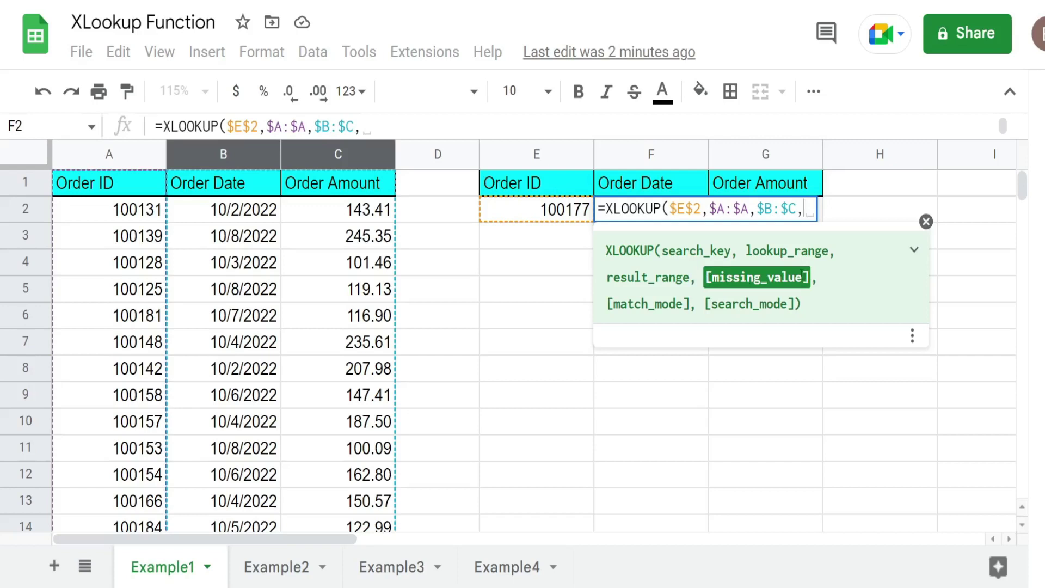
# Complete F2 with a "Not Found" fallback so order 100177 returns 10/8/2022 and 182.47.
pyautogui.write('"')
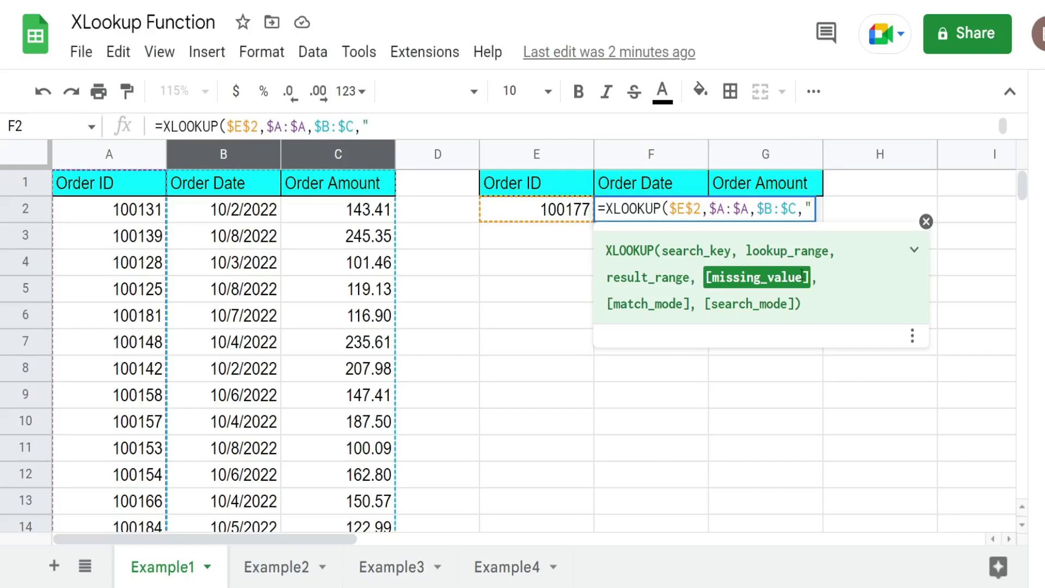
pyautogui.write('Not F')
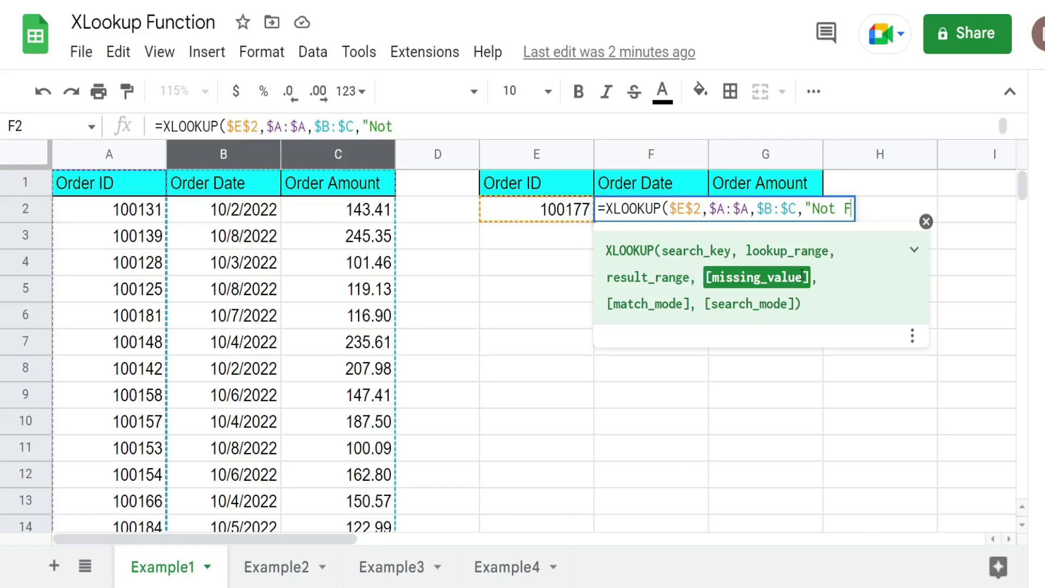
pyautogui.write('ound",')
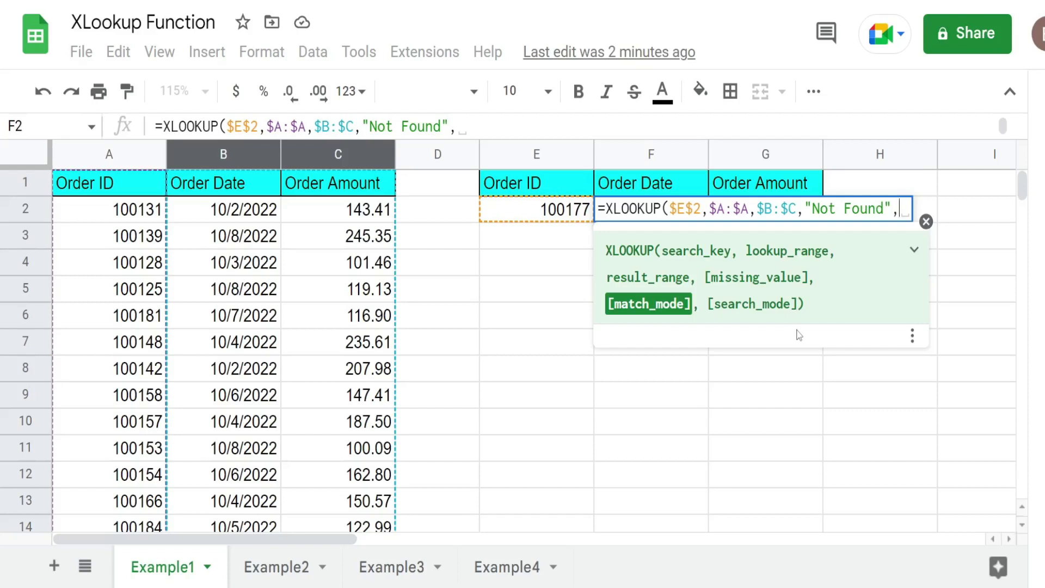
pyautogui.press('BackSpace')
pyautogui.press('BackSpace')
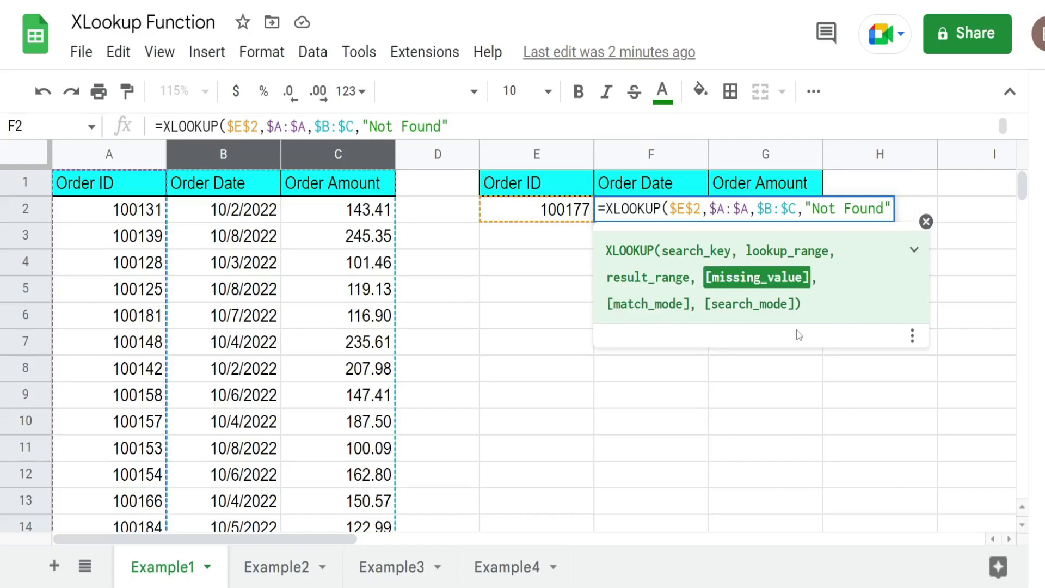
pyautogui.write(')')
pyautogui.press('Return')
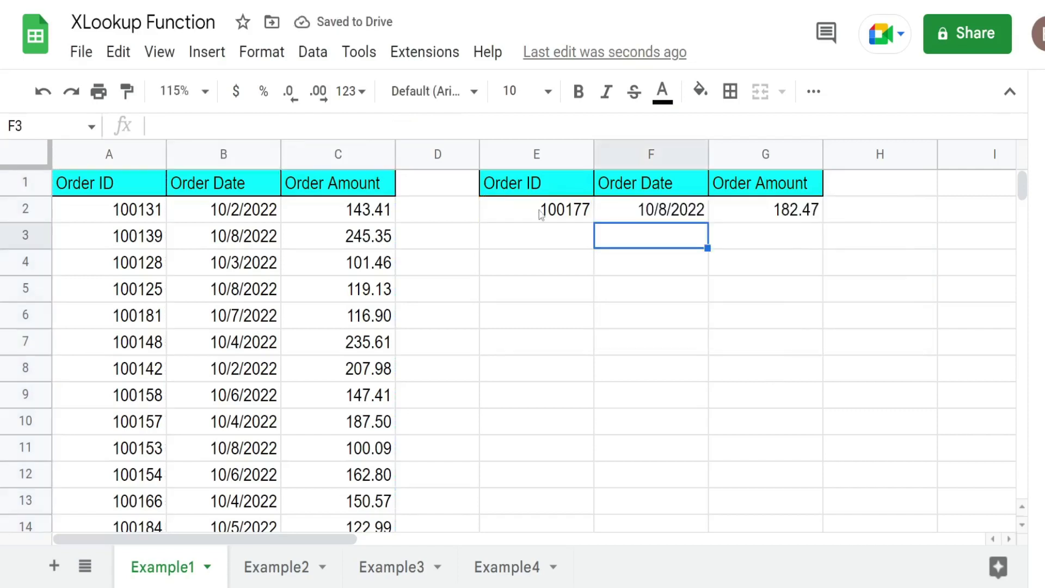
pyautogui.click(538, 211)
# Change the Order ID in E2 from 100177 to 100153.
pyautogui.scroll(-1, 370, 419)
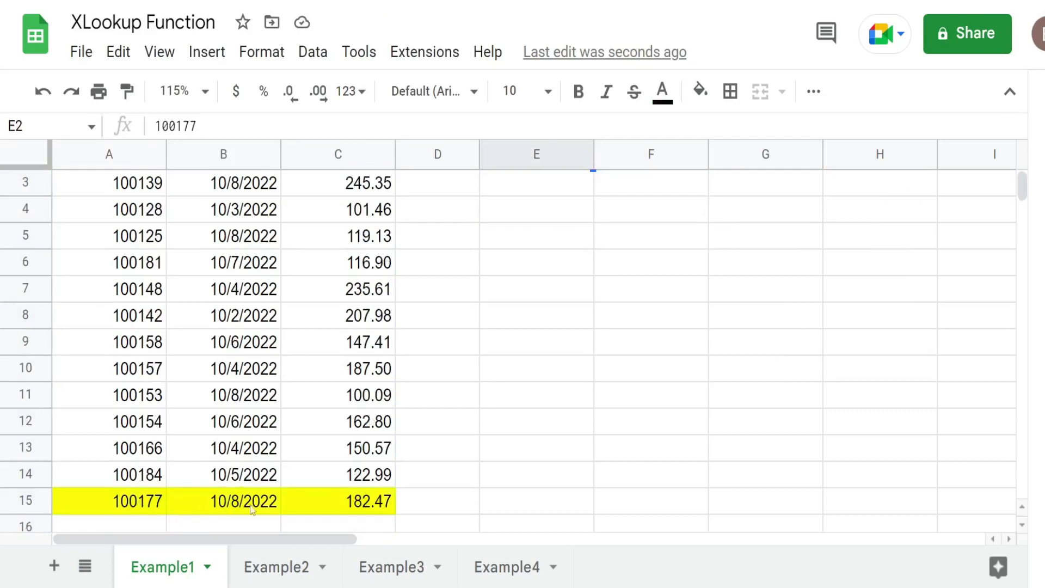
pyautogui.scroll(1, 490, 354)
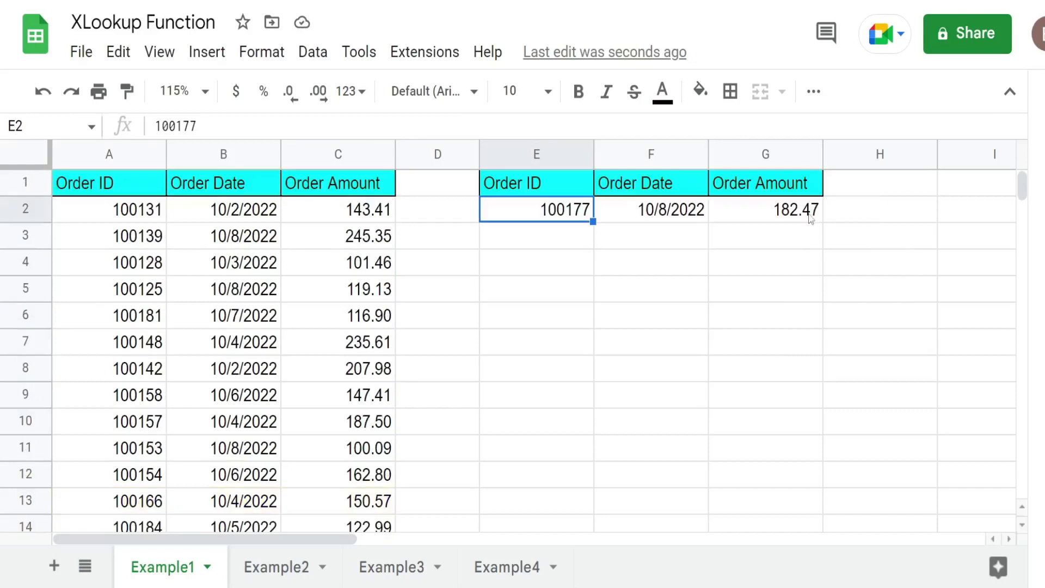
pyautogui.doubleClick(581, 208)
pyautogui.moveTo(589, 209); pyautogui.dragTo(570, 210)
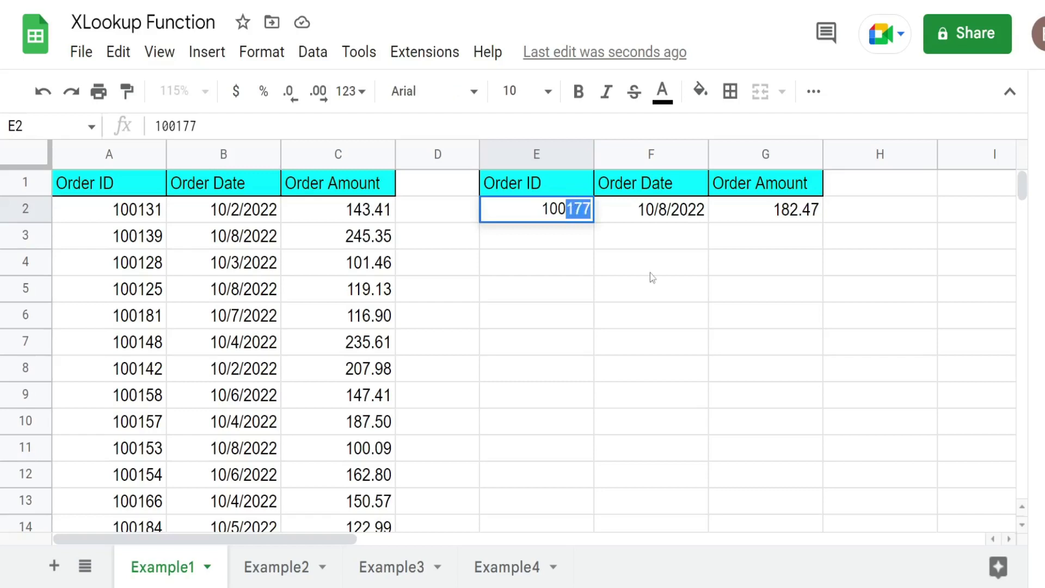
pyautogui.write('153')
pyautogui.press('Return')
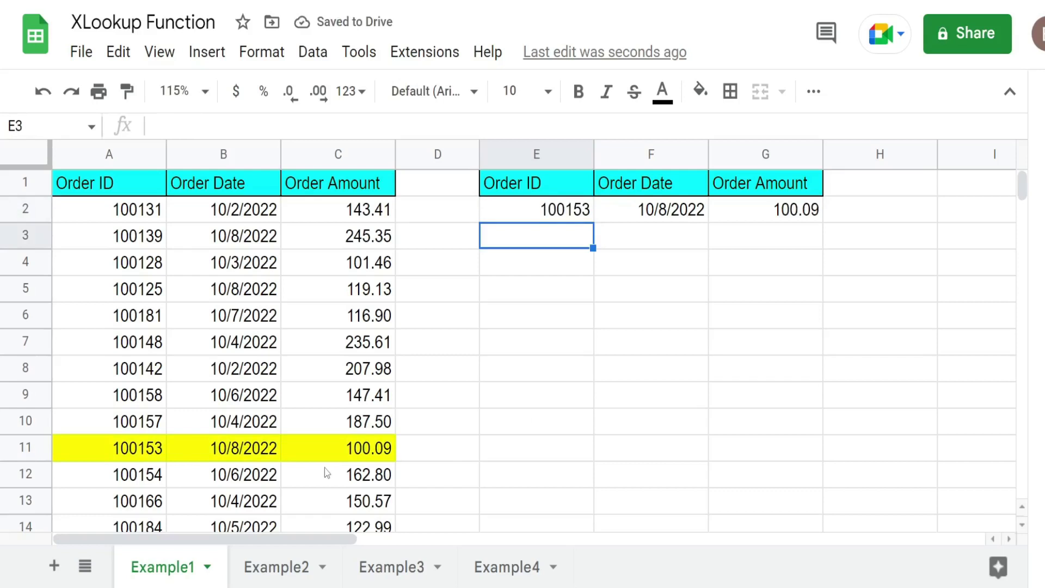
# Change the Order ID in E2 to the nonexistent 100999 to test the fallback.
pyautogui.click(573, 213)
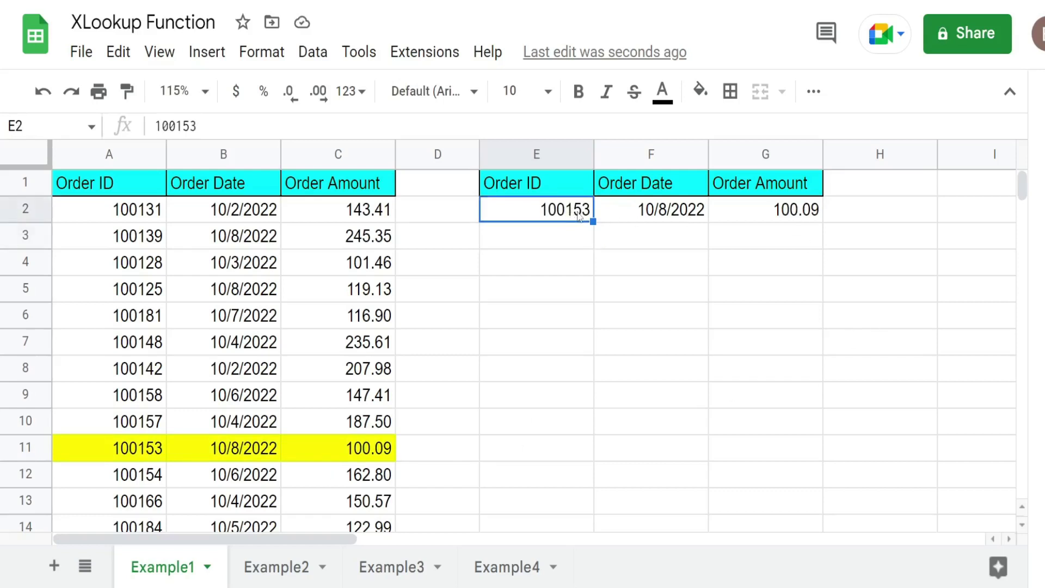
pyautogui.doubleClick(592, 215)
pyautogui.moveTo(592, 210); pyautogui.dragTo(568, 213)
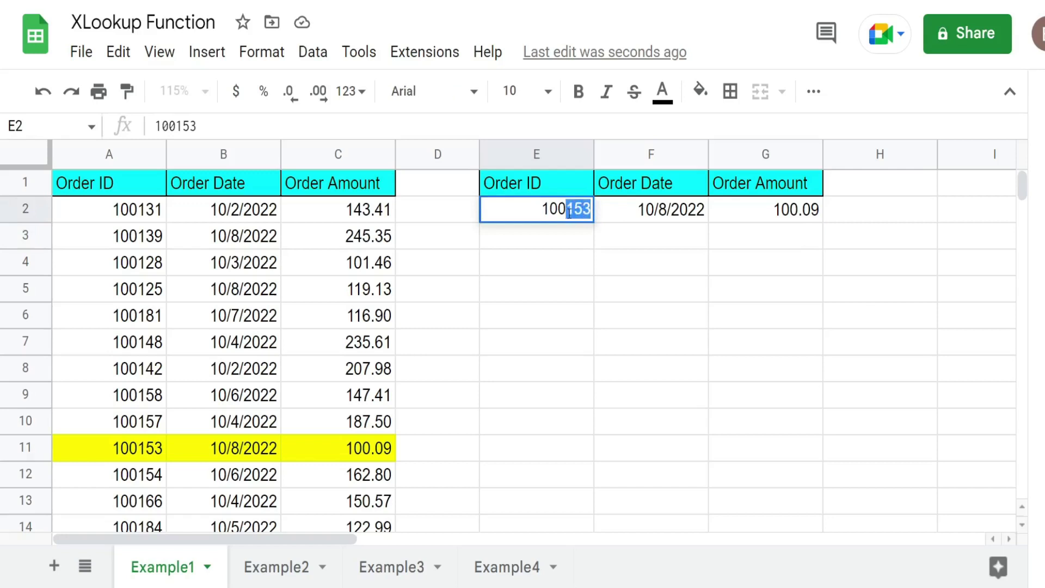
pyautogui.write('999')
pyautogui.press('Return')
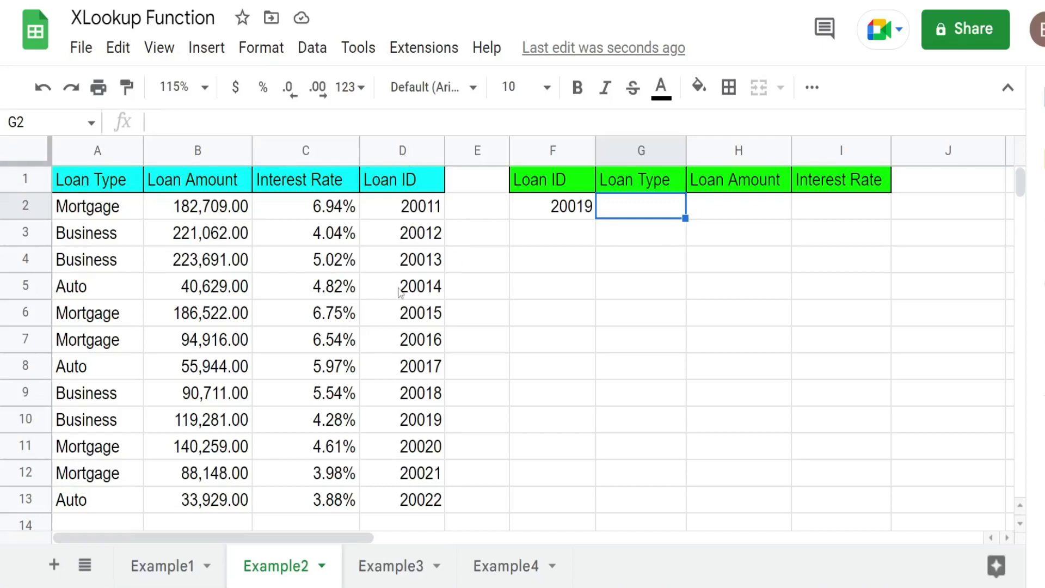
# Start an XLOOKUP in G2 that uses the Loan ID in F2 as the search key.
pyautogui.click(399, 154)
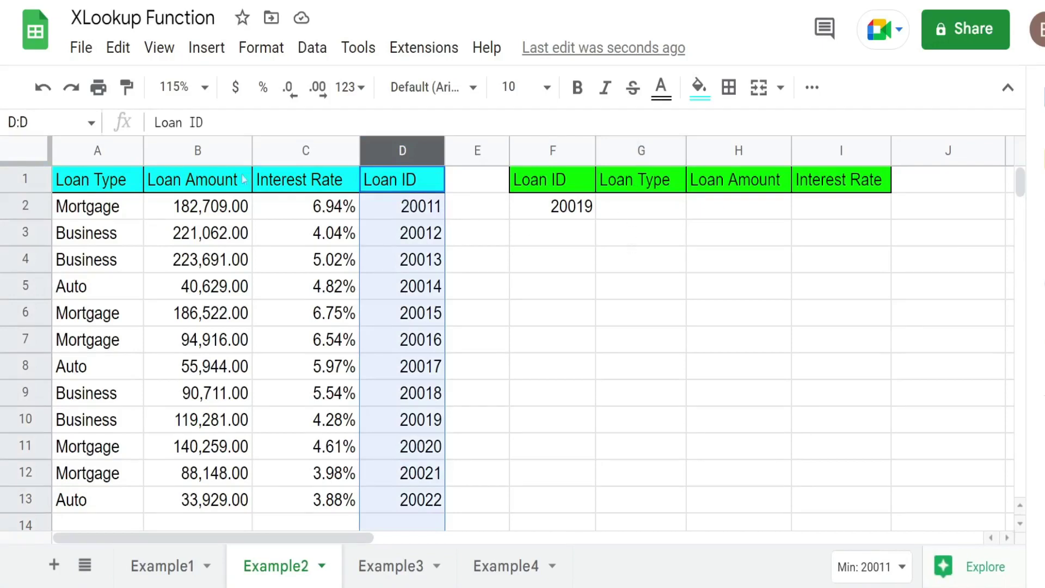
pyautogui.moveTo(90, 153); pyautogui.dragTo(304, 151)
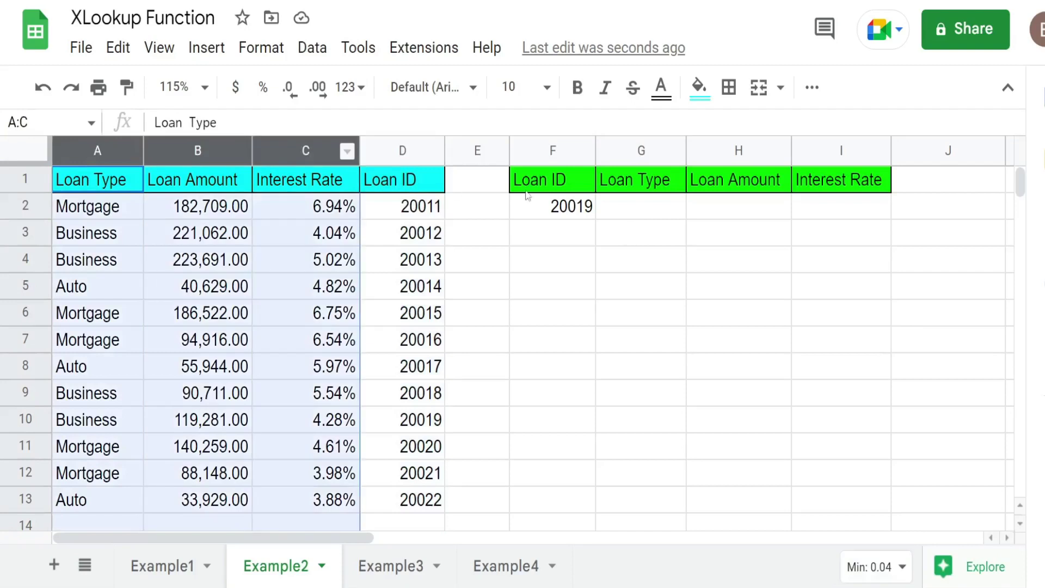
pyautogui.click(623, 209)
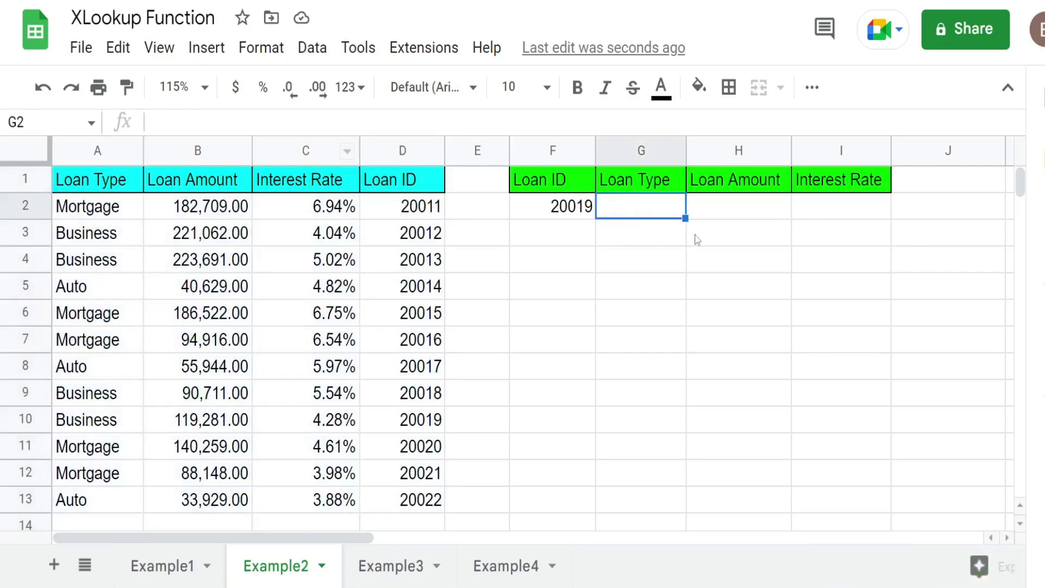
pyautogui.write('=XL')
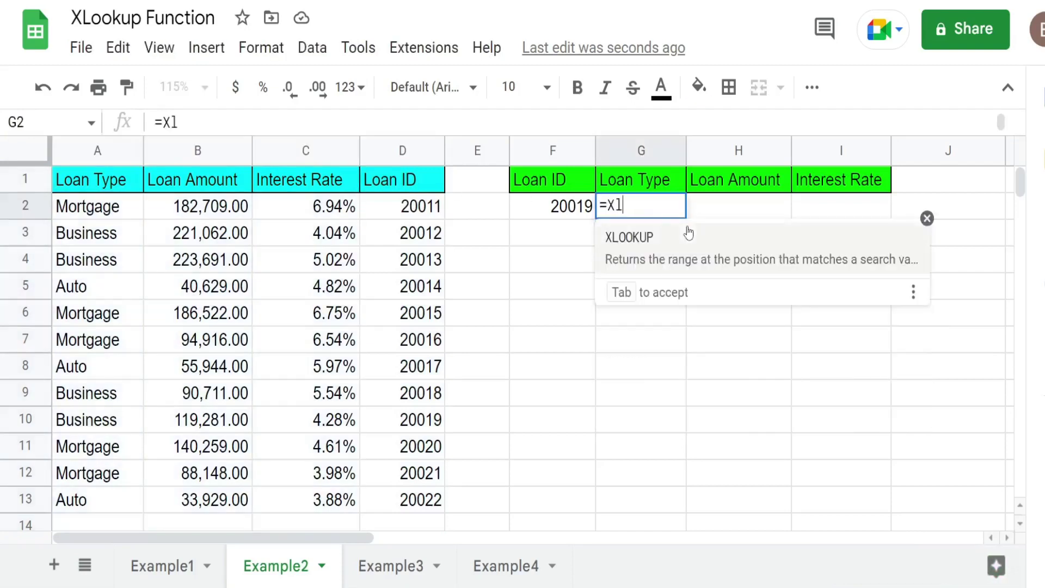
pyautogui.press('Tab')
pyautogui.click(581, 212)
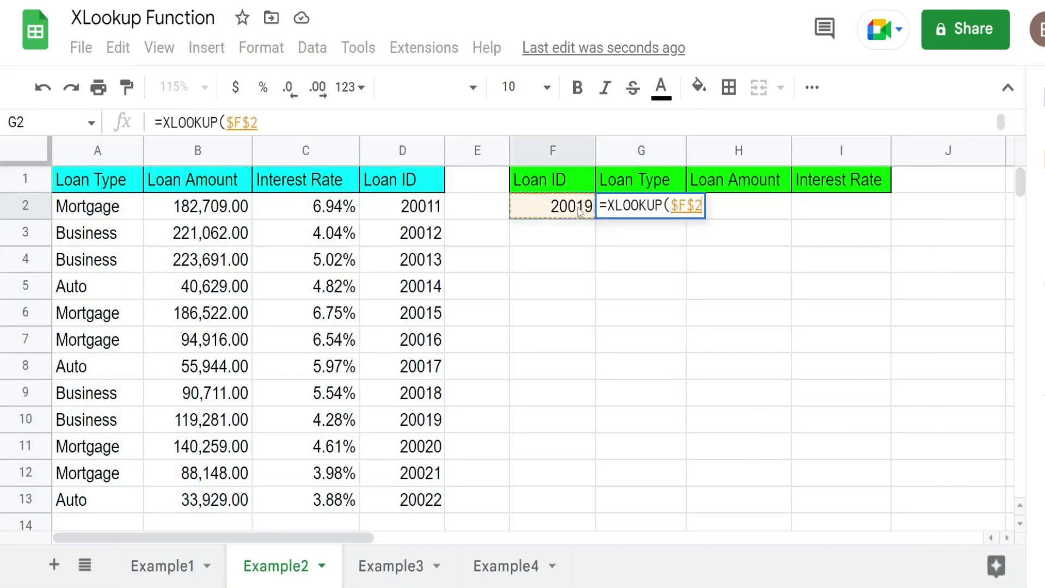
pyautogui.write(',')
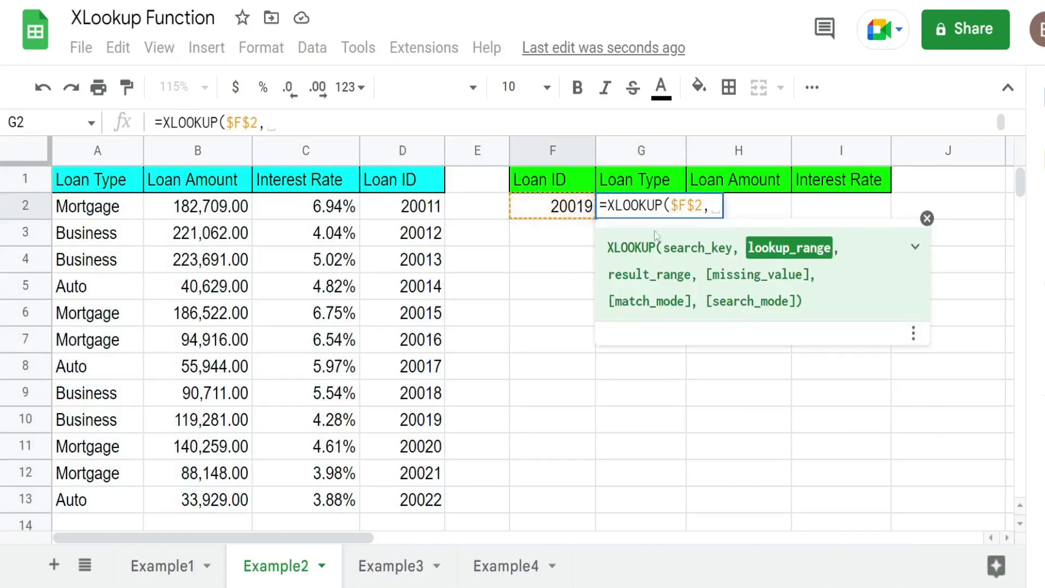
# Finish it with lookup range $D:$D and return range $A:$C, then check loan 20019's row.
pyautogui.click(402, 148)
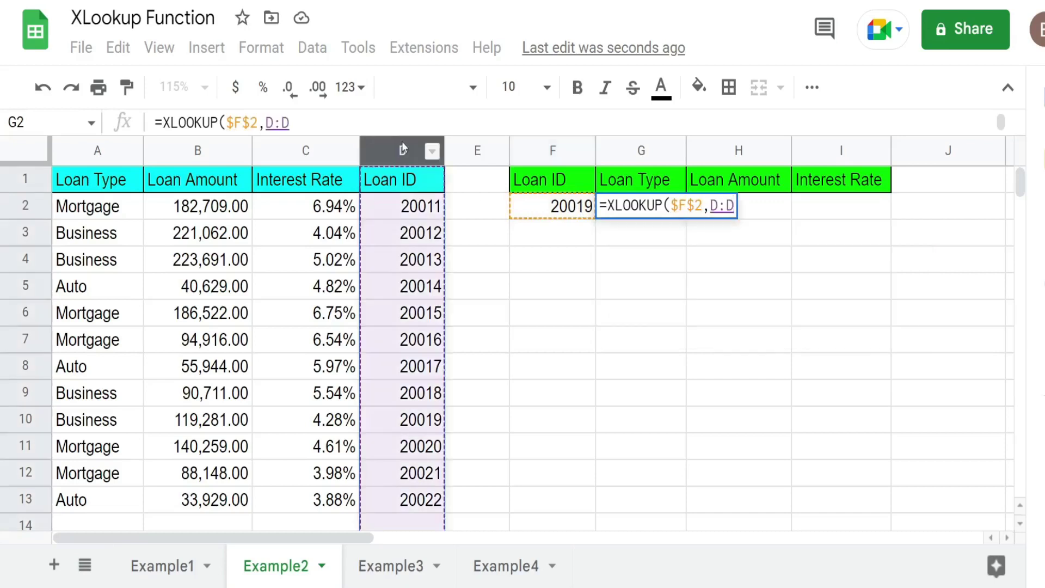
pyautogui.press('F4')
pyautogui.write(',')
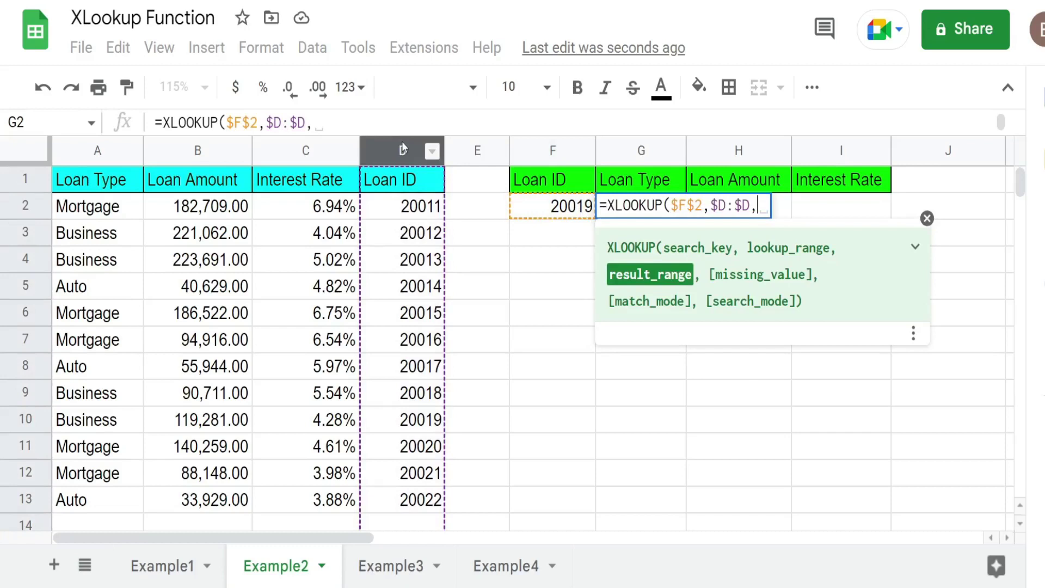
pyautogui.moveTo(76, 154); pyautogui.dragTo(328, 154)
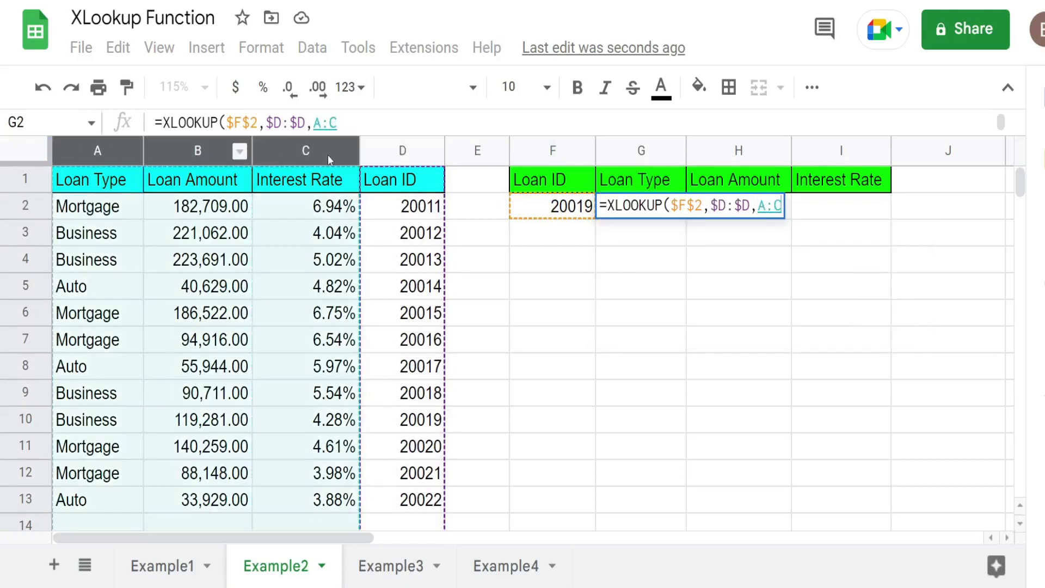
pyautogui.press('F4')
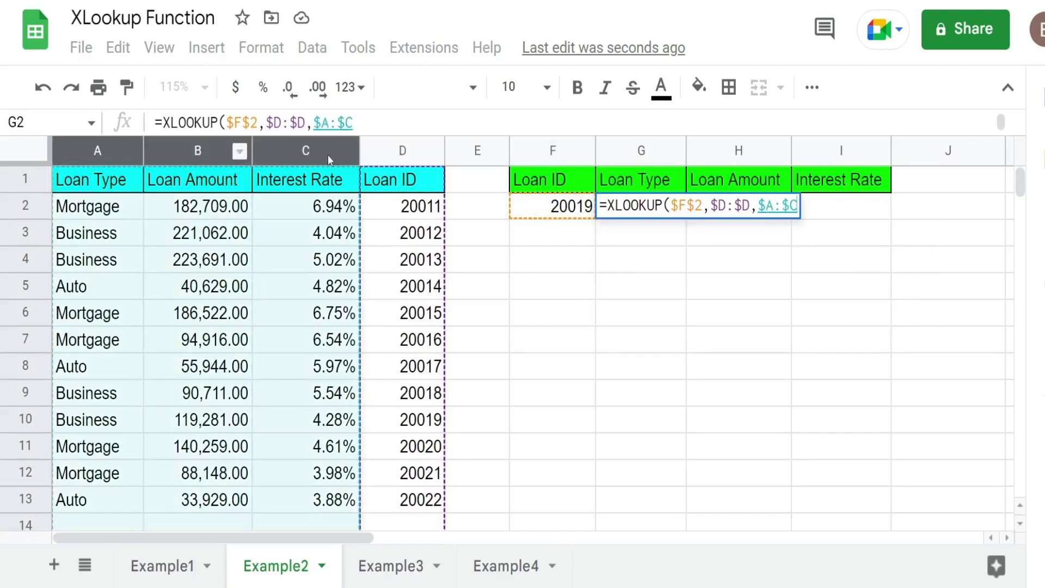
pyautogui.write(')')
pyautogui.press('Return')
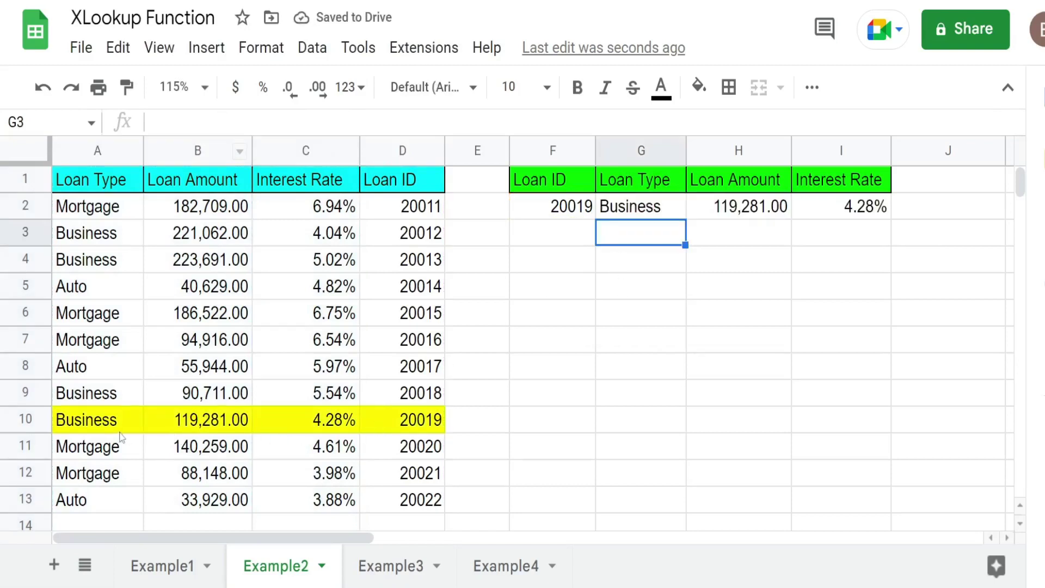
pyautogui.moveTo(101, 421); pyautogui.dragTo(327, 420)
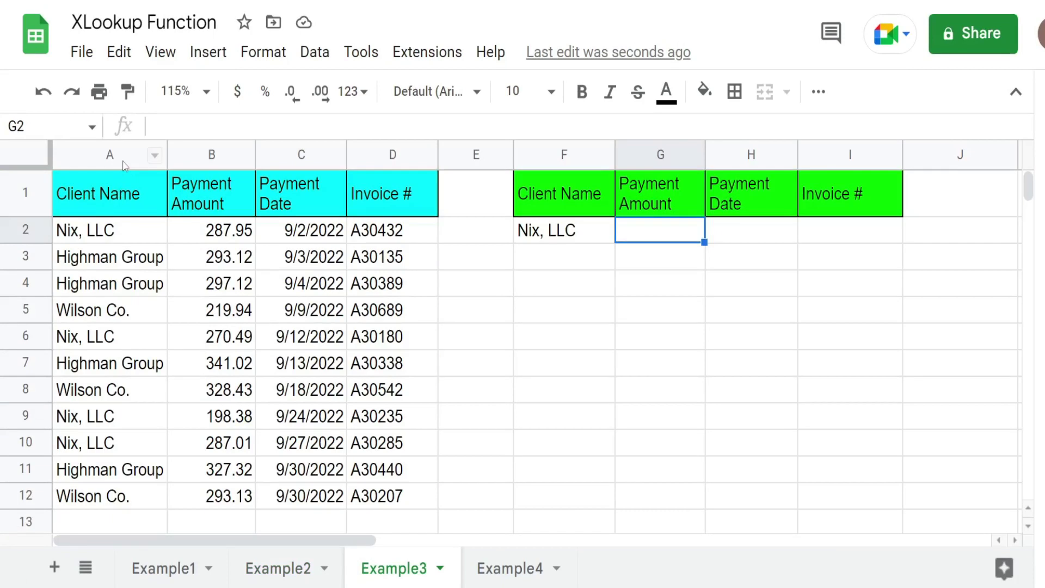
# Start an XLOOKUP in G2 keyed on the client name Nix, LLC in $F$2.
pyautogui.moveTo(119, 159); pyautogui.dragTo(381, 167)
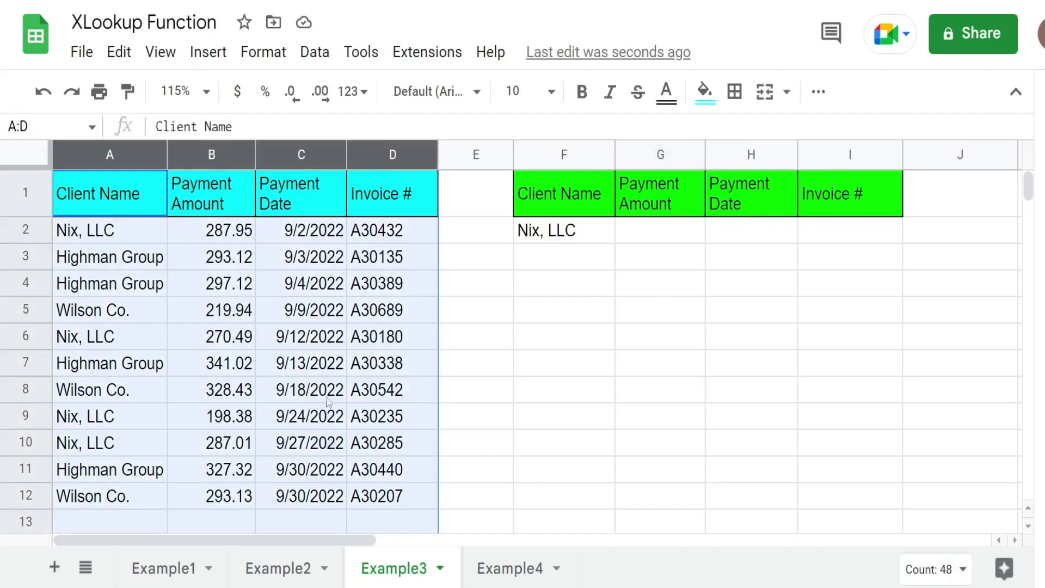
pyautogui.click(327, 296)
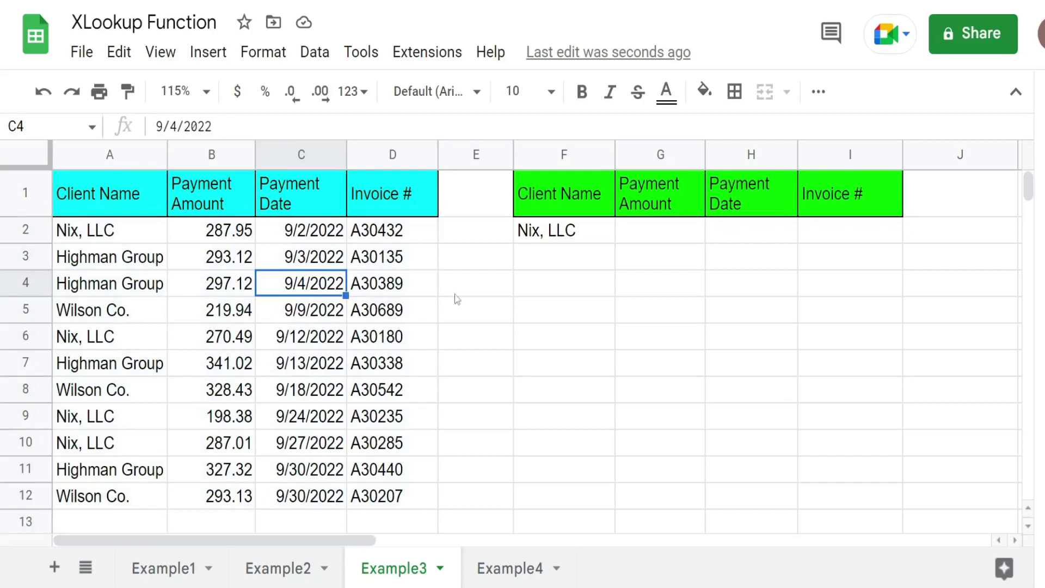
pyautogui.click(655, 235)
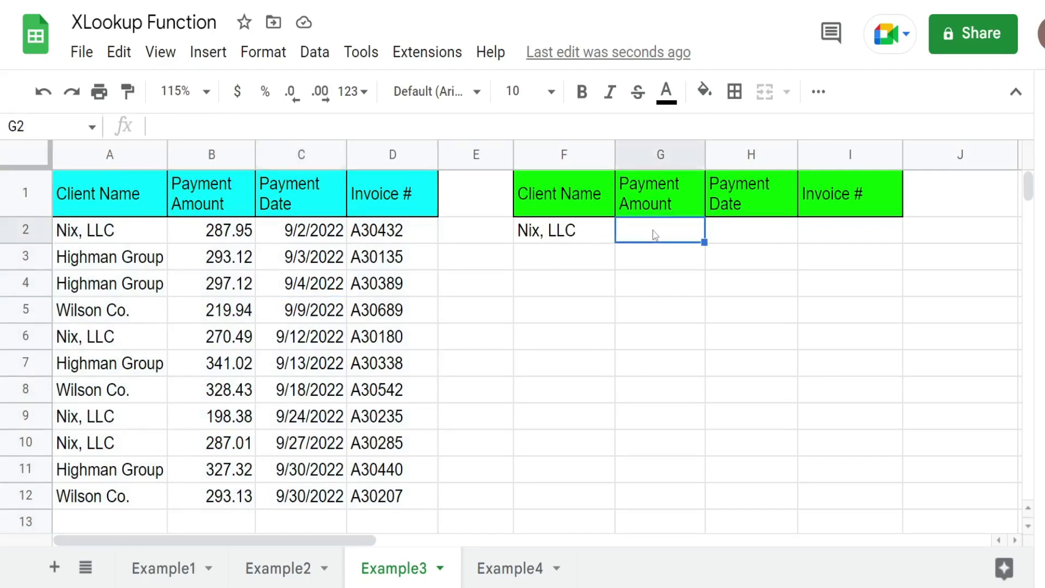
pyautogui.write('=')
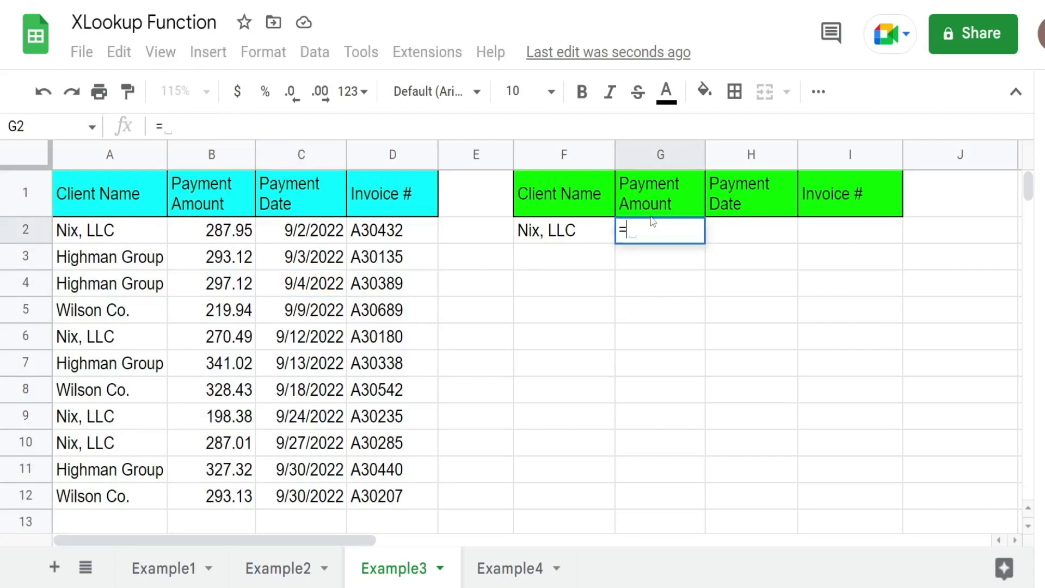
pyautogui.write('XLOOKUP(')
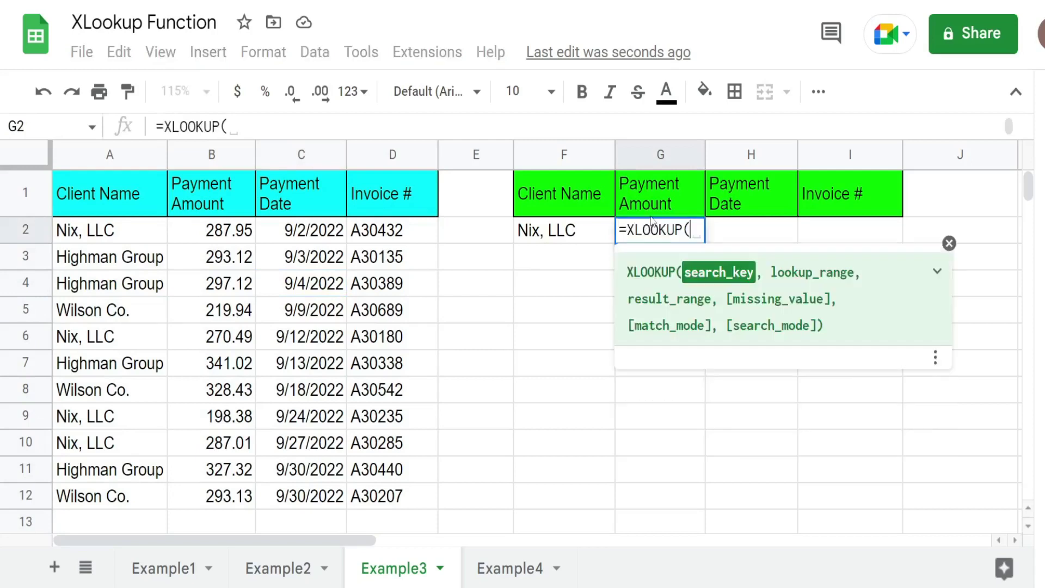
pyautogui.click(570, 237)
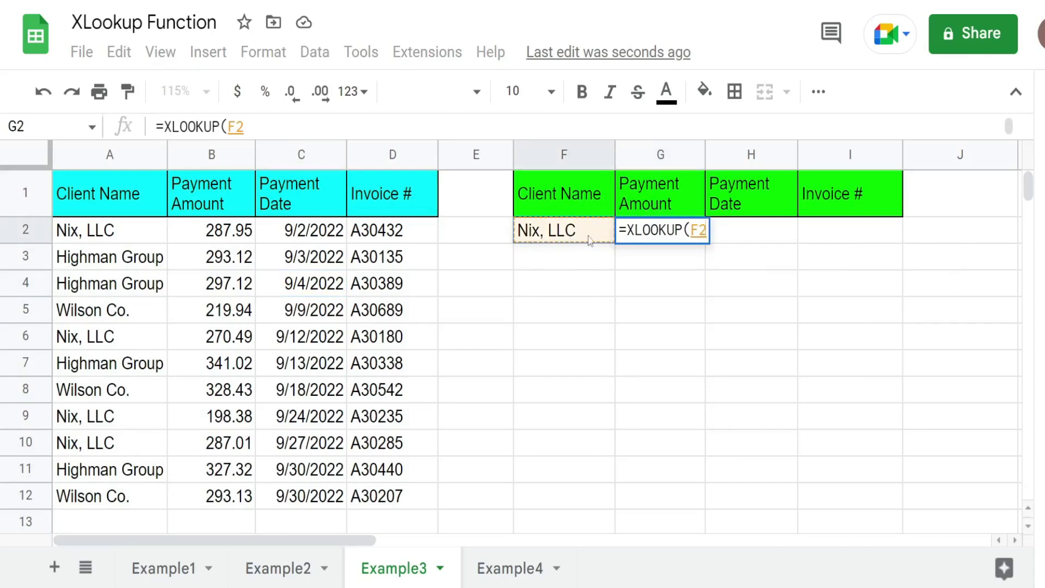
pyautogui.press('F4')
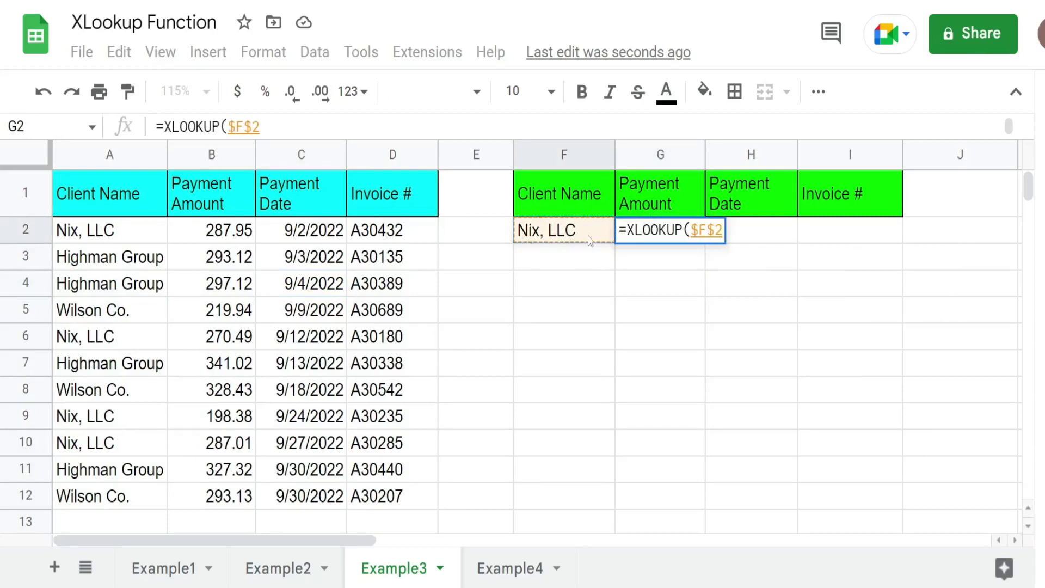
pyautogui.write(',')
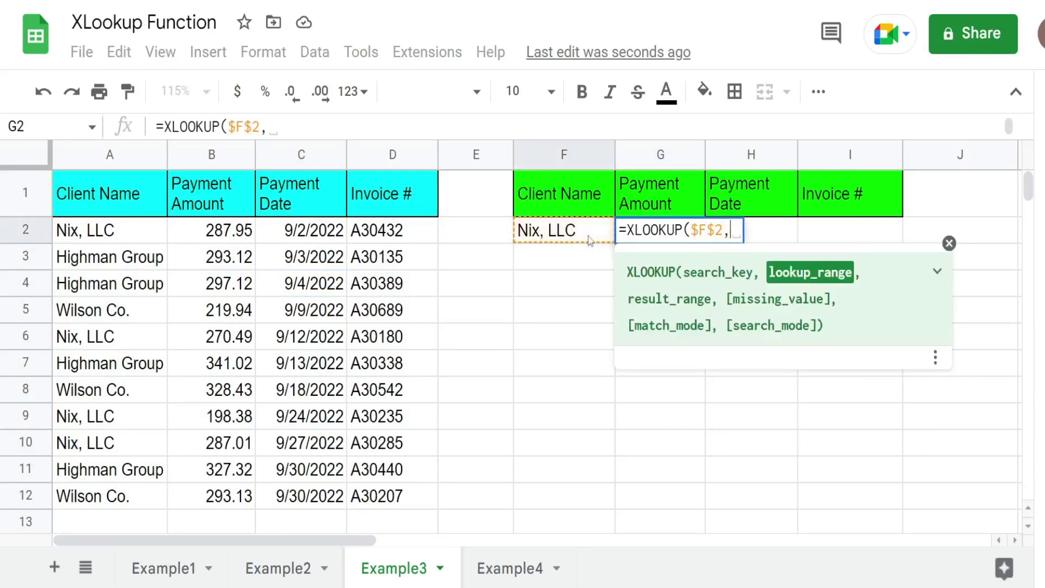
# Complete it with $A:$A, $B:$D and search mode -1 to return the last payment.
pyautogui.click(96, 162)
pyautogui.press('F4')
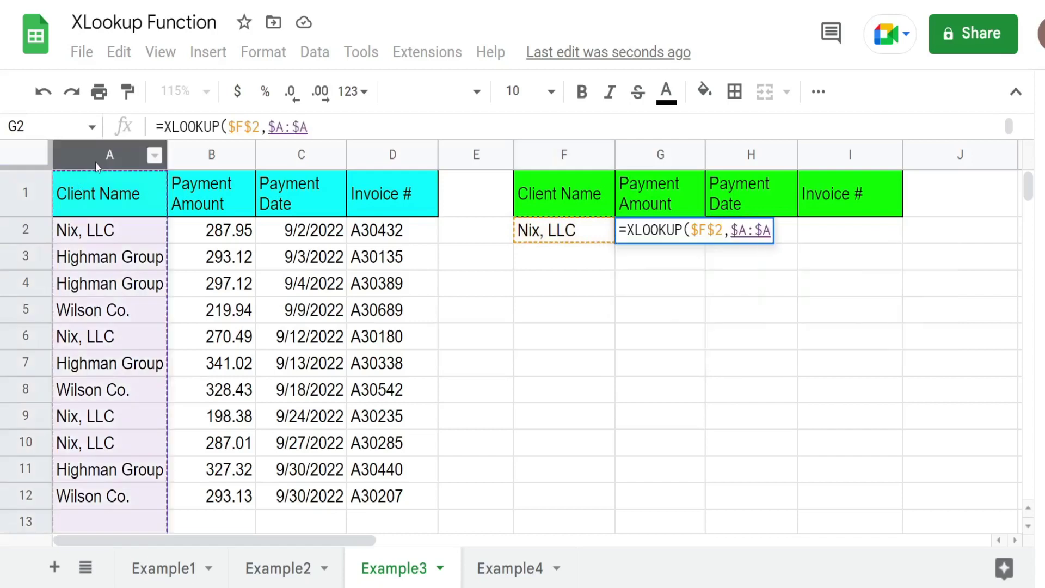
pyautogui.write(',')
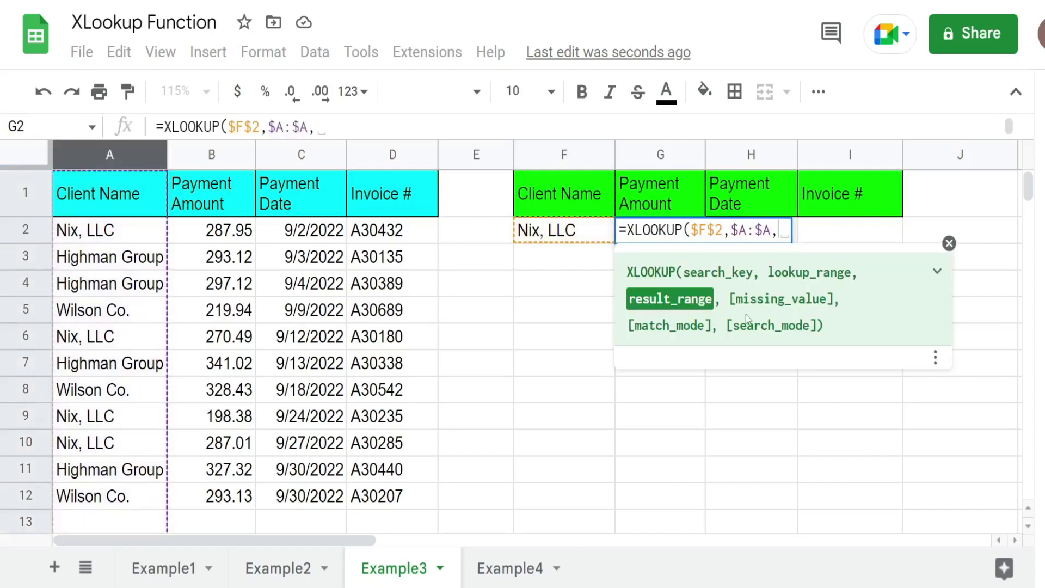
pyautogui.moveTo(223, 151); pyautogui.dragTo(385, 157)
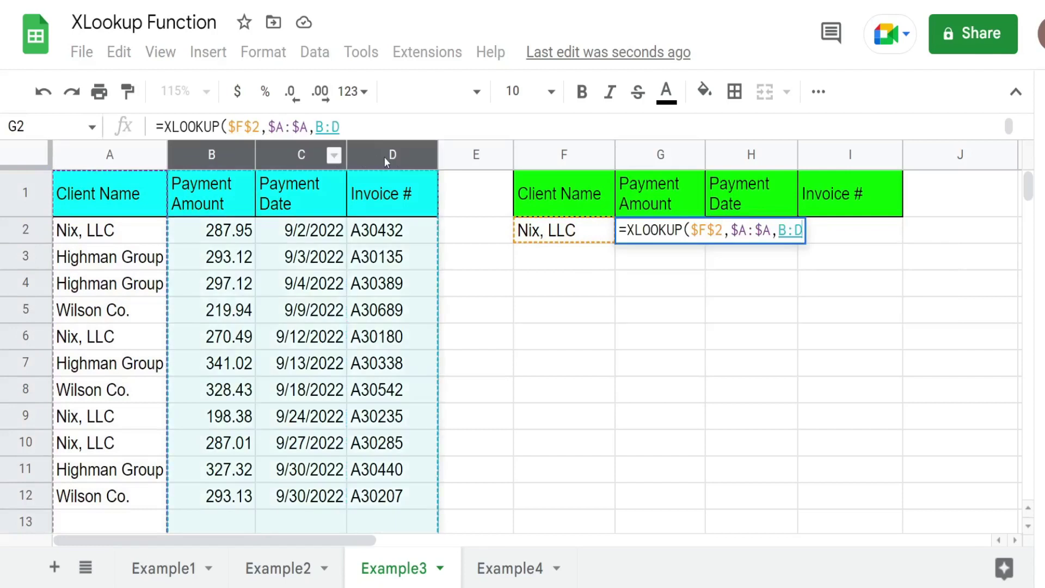
pyautogui.press('F4')
pyautogui.write(',')
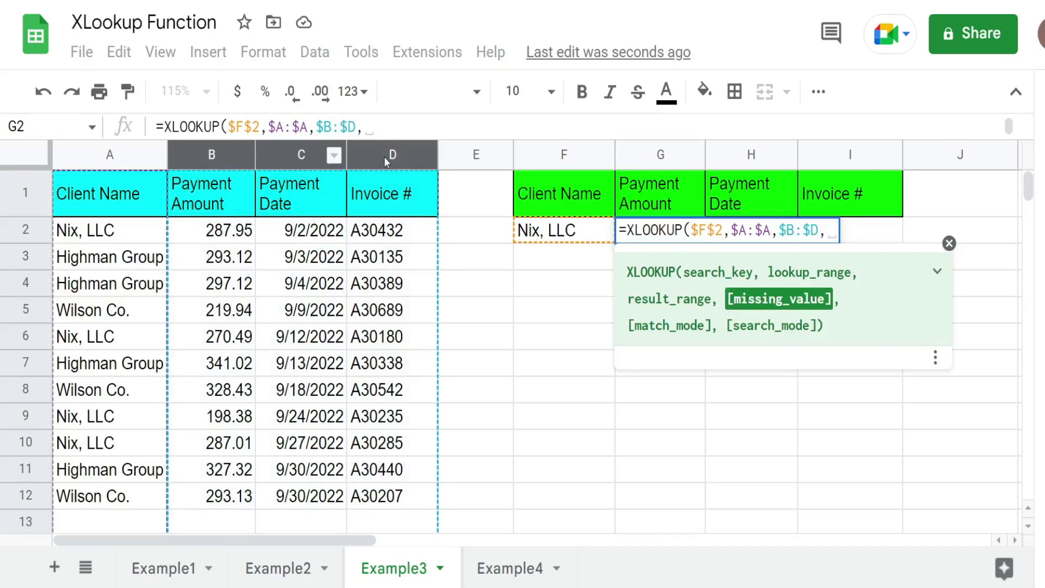
pyautogui.write(',')
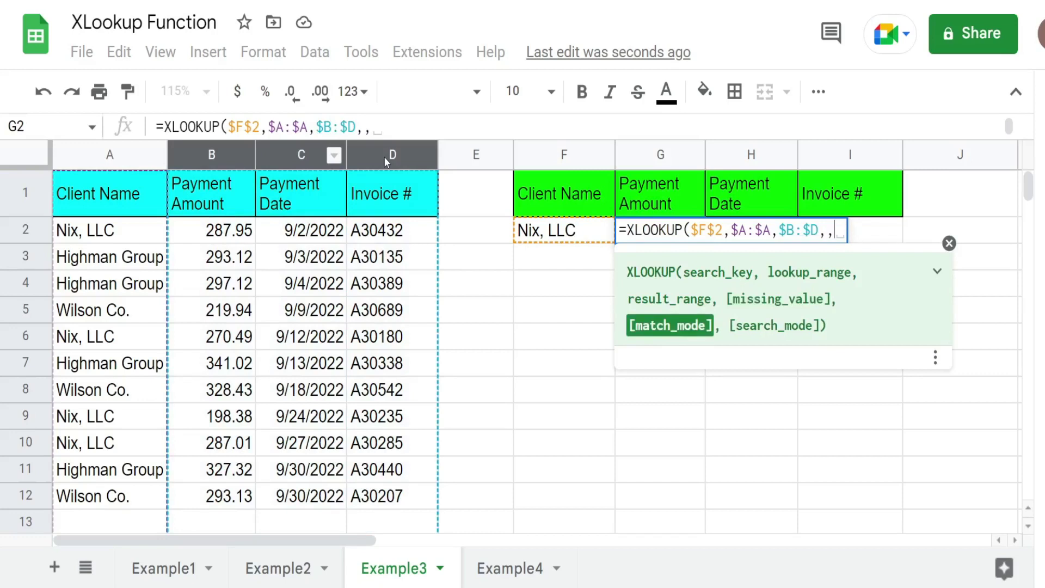
pyautogui.write(',')
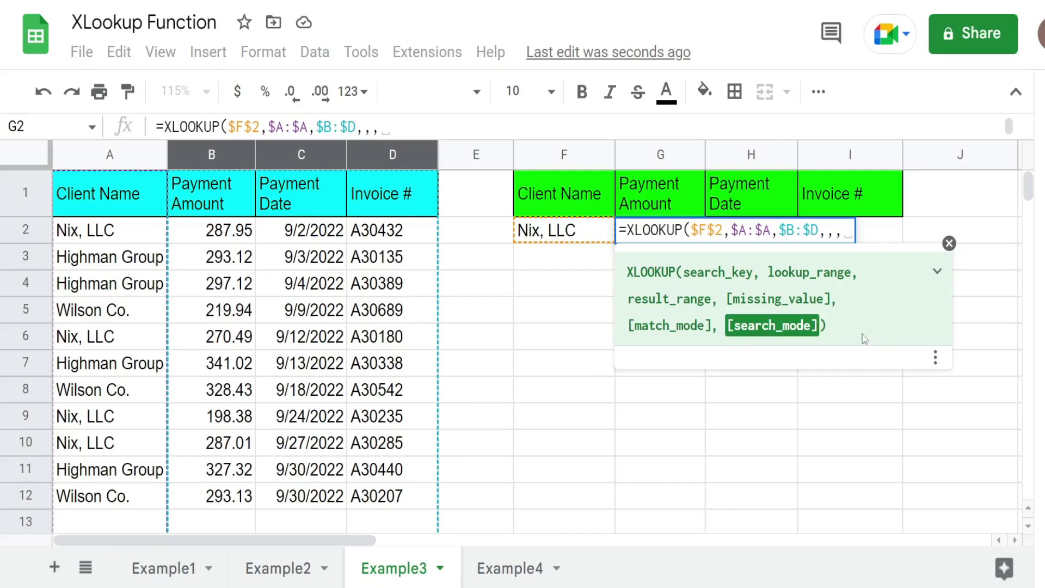
pyautogui.write('-1')
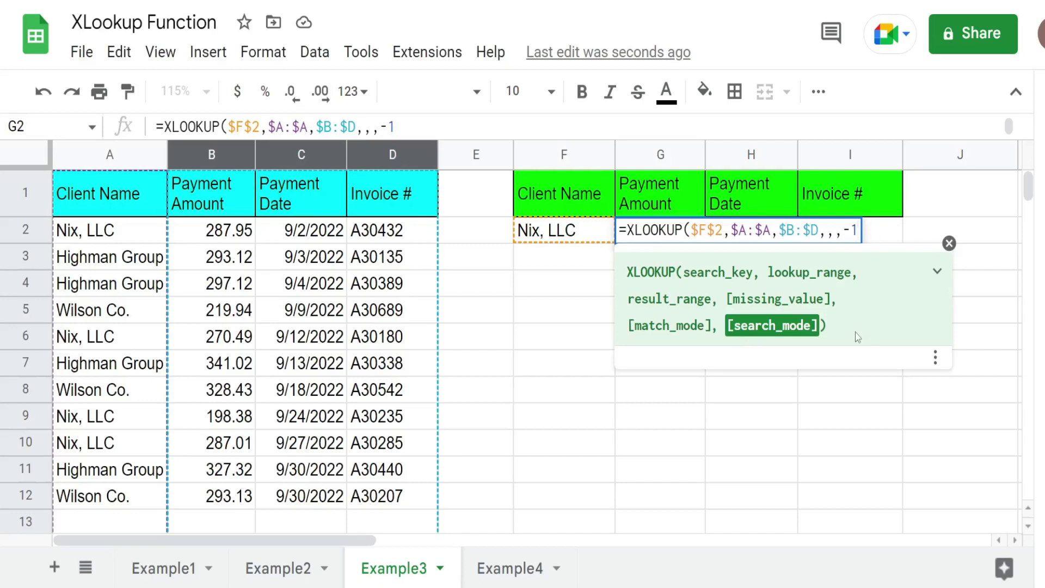
pyautogui.write(')')
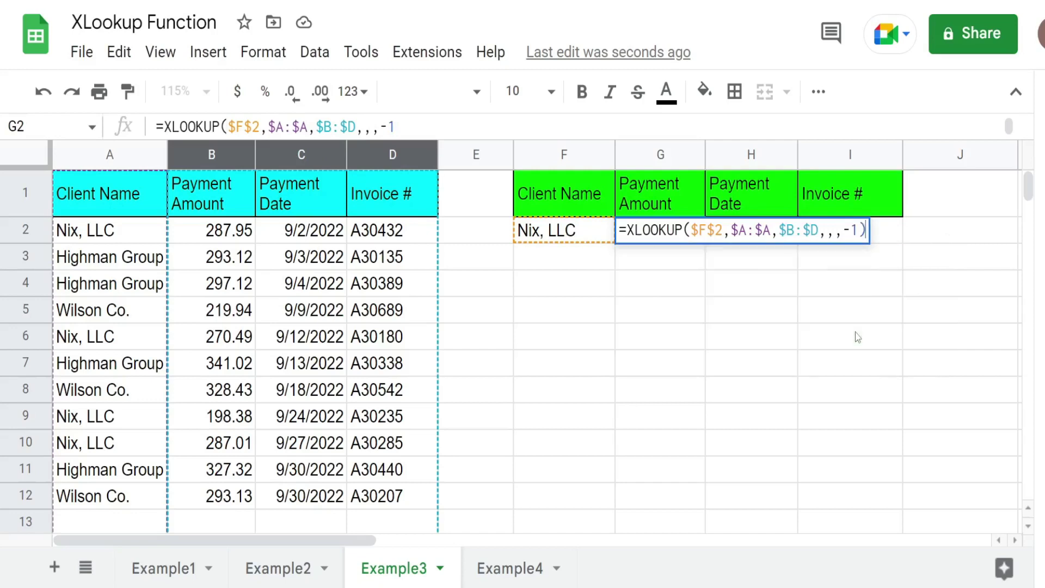
pyautogui.press('Return')
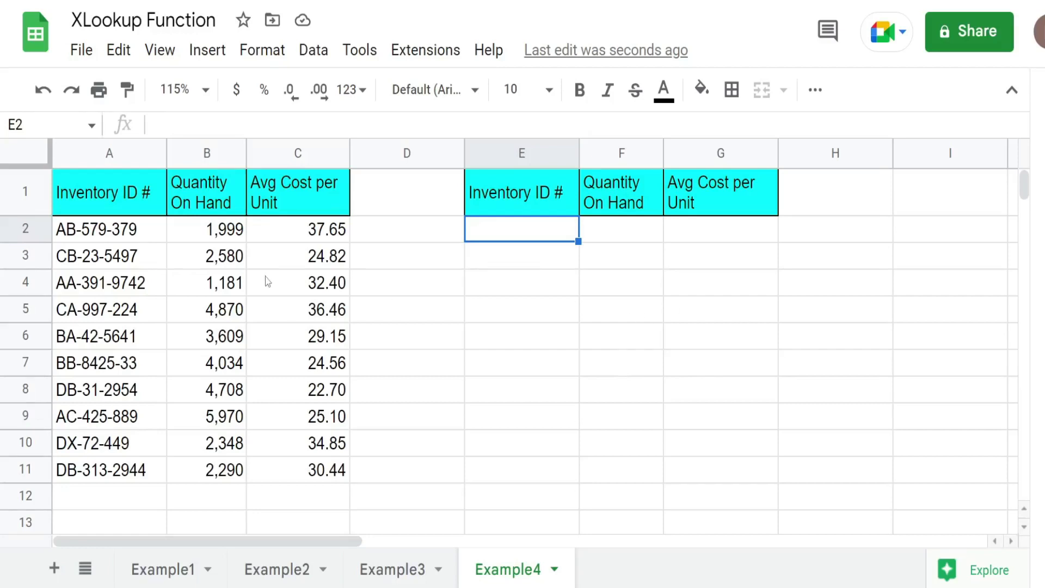
# Enter BB as the Inventory ID in E2 and begin =XLOOKUP( in F2.
pyautogui.click(113, 158)
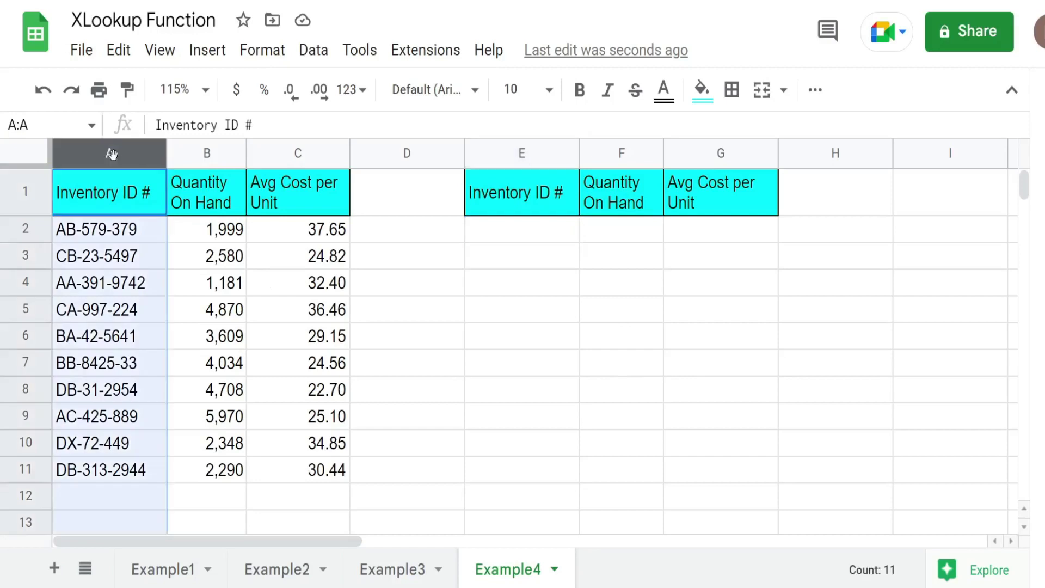
pyautogui.click(89, 263)
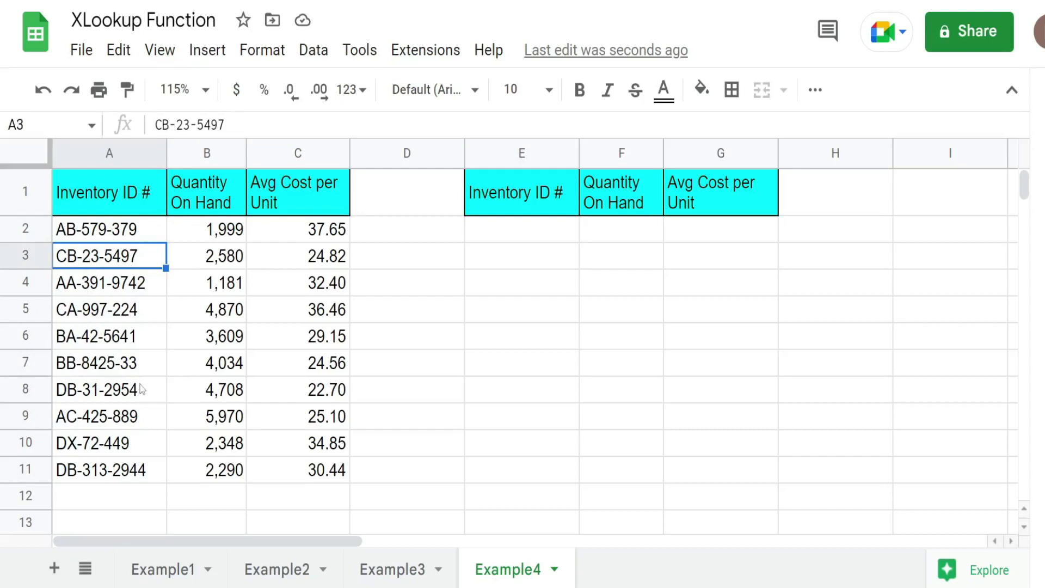
pyautogui.click(553, 241)
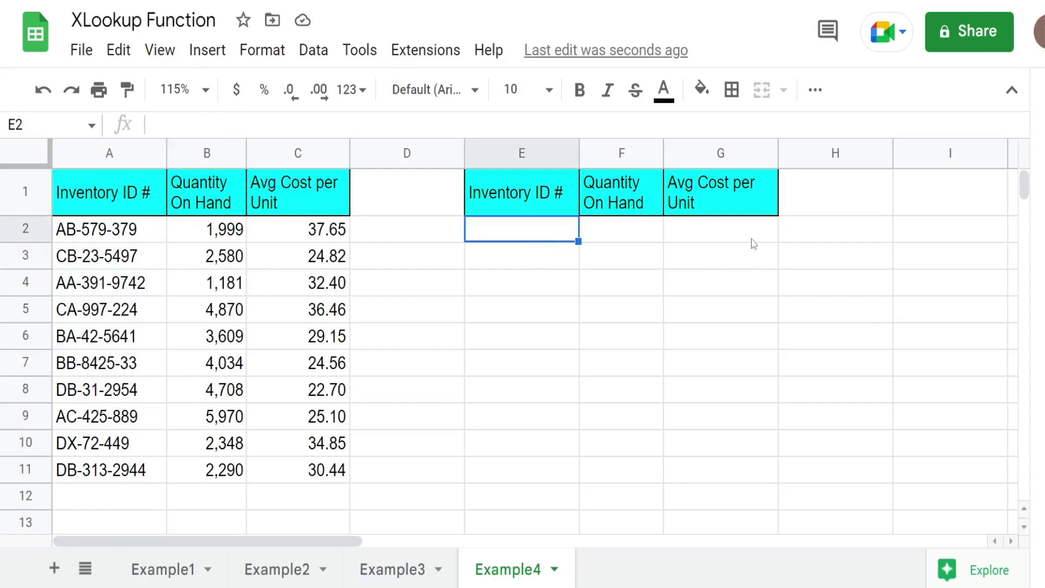
pyautogui.write('BB')
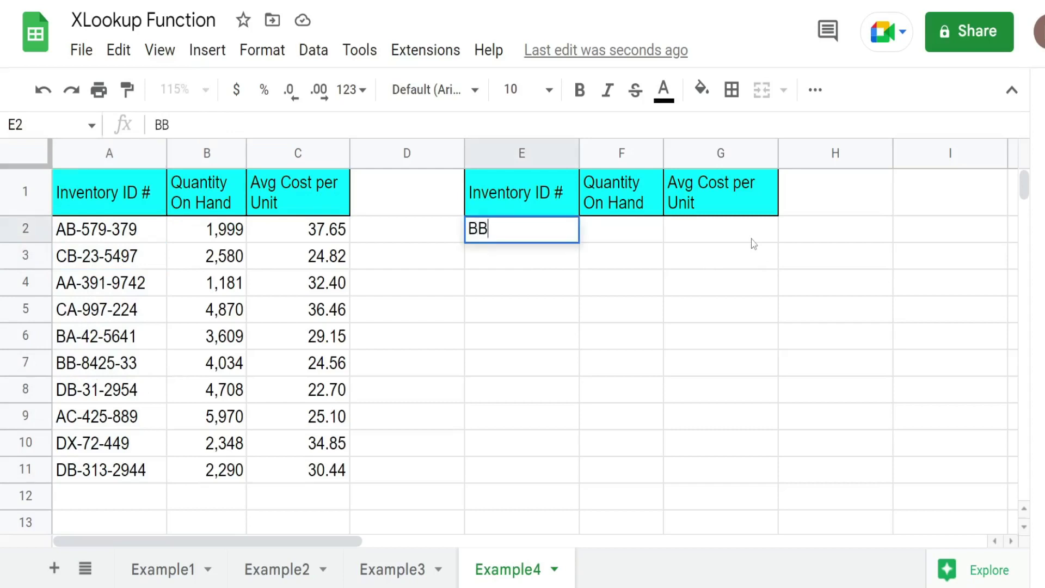
pyautogui.press('Tab')
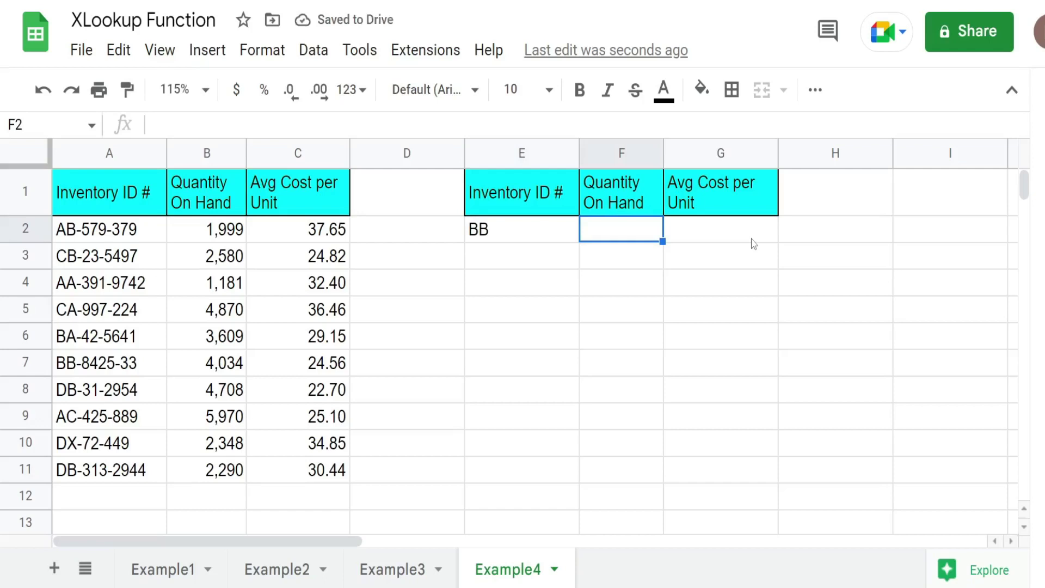
pyautogui.write('=XLOOKUP(')
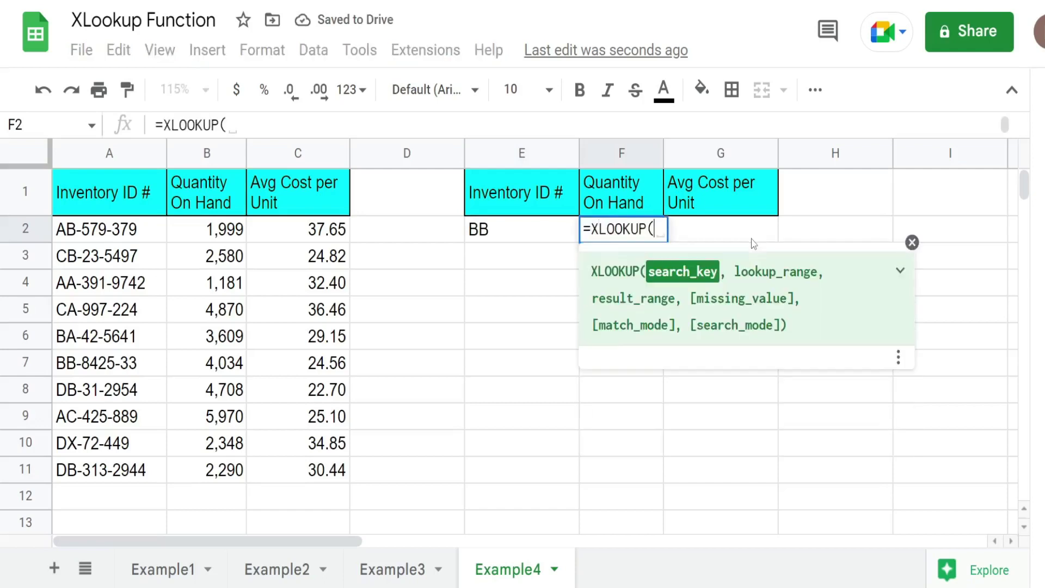
# Use $E$2&"*" as the wildcard search key and $A:$A as the lookup range.
pyautogui.click(522, 234)
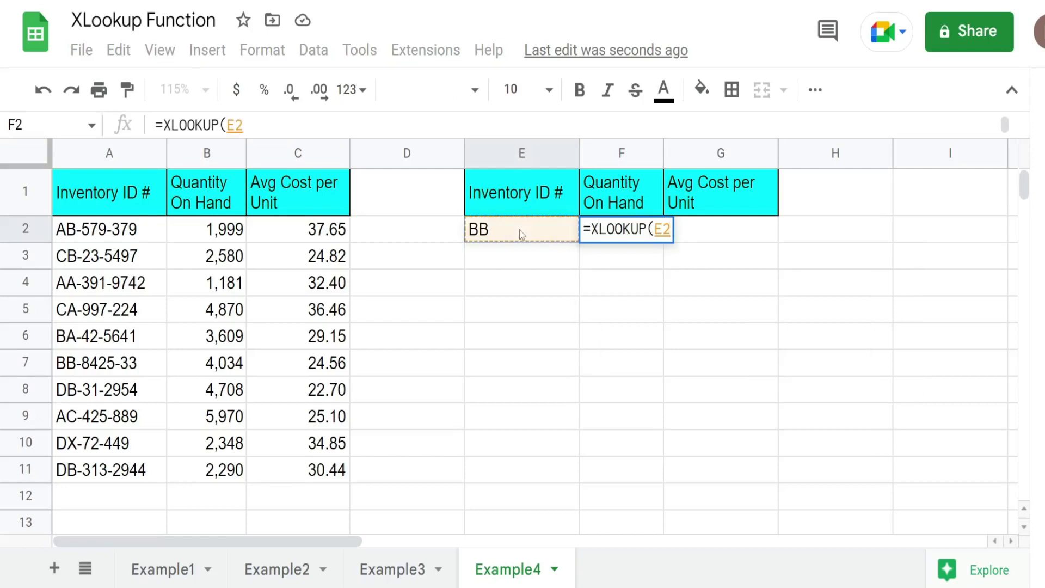
pyautogui.press('F4')
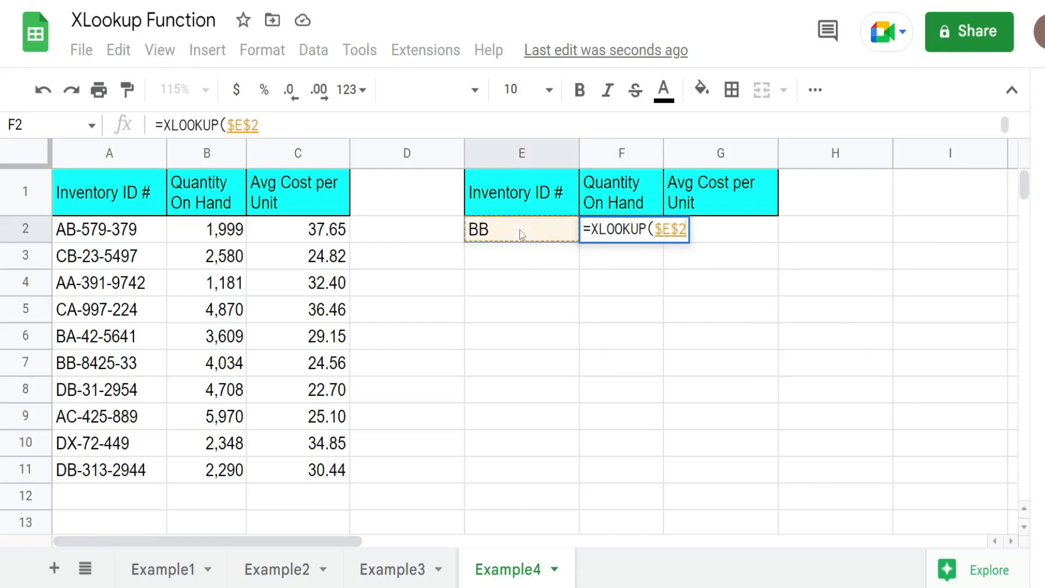
pyautogui.write('&')
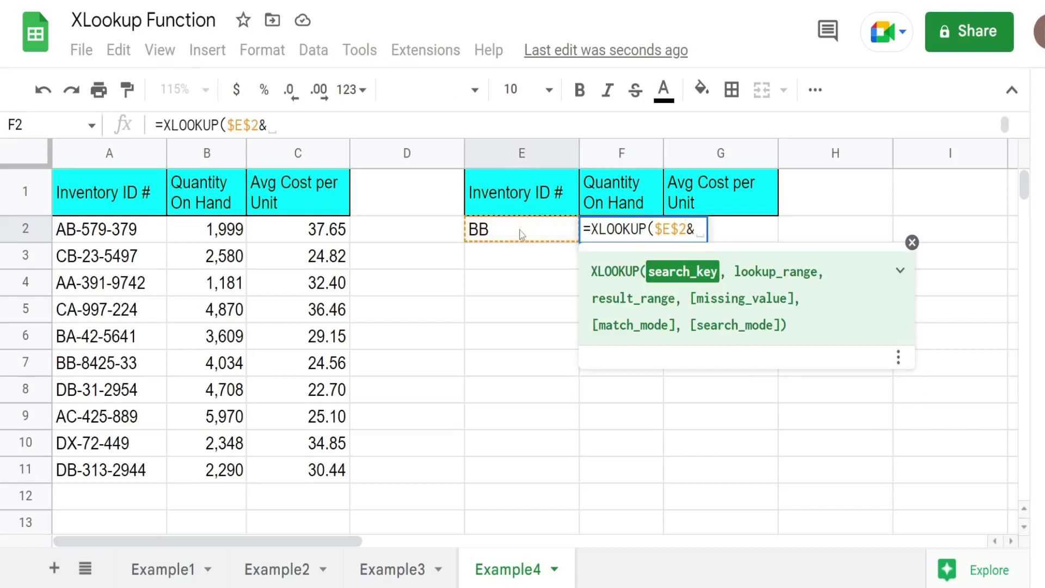
pyautogui.write('"*"')
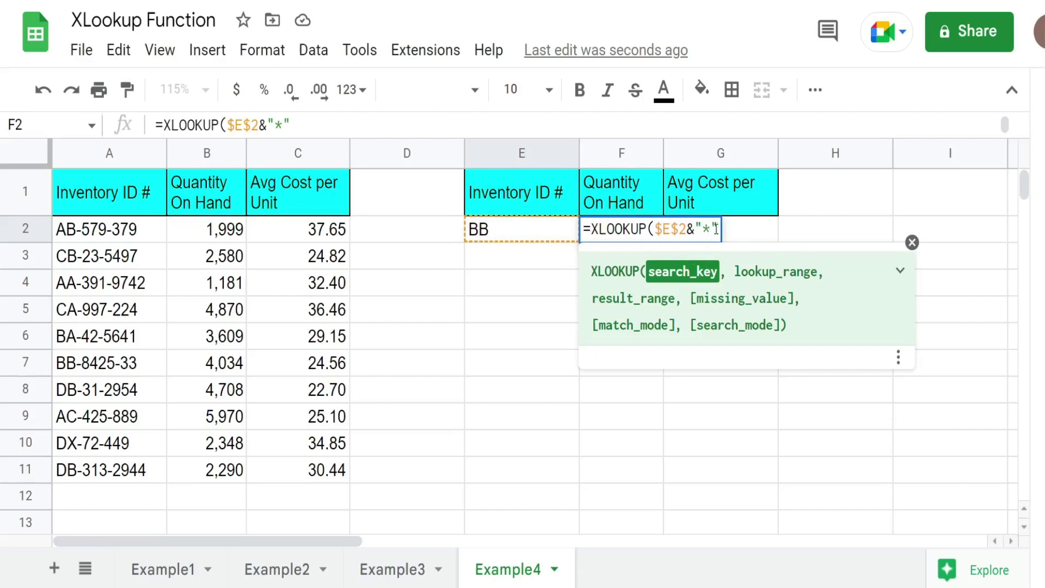
pyautogui.write(',')
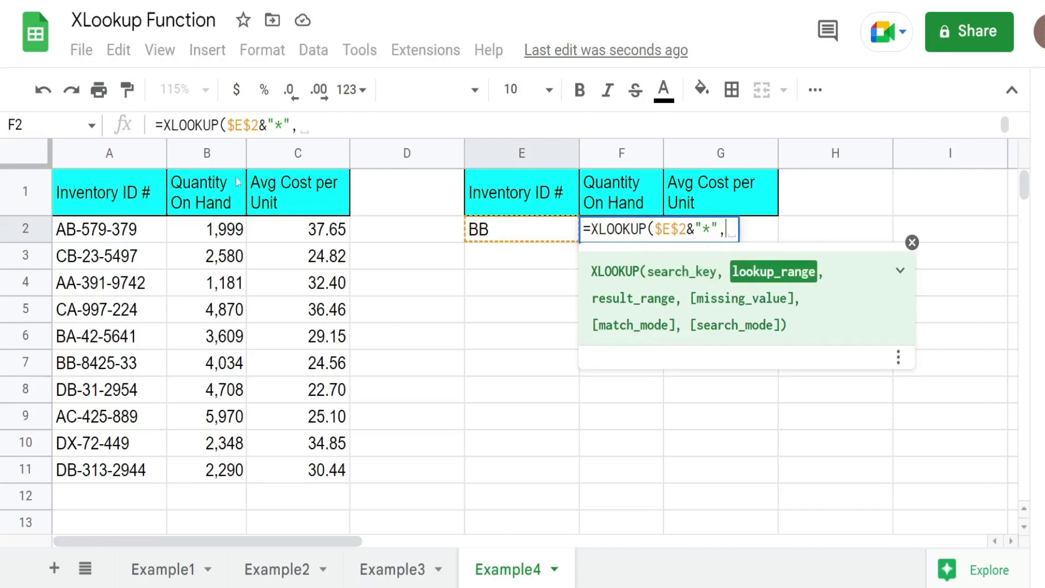
pyautogui.click(103, 154)
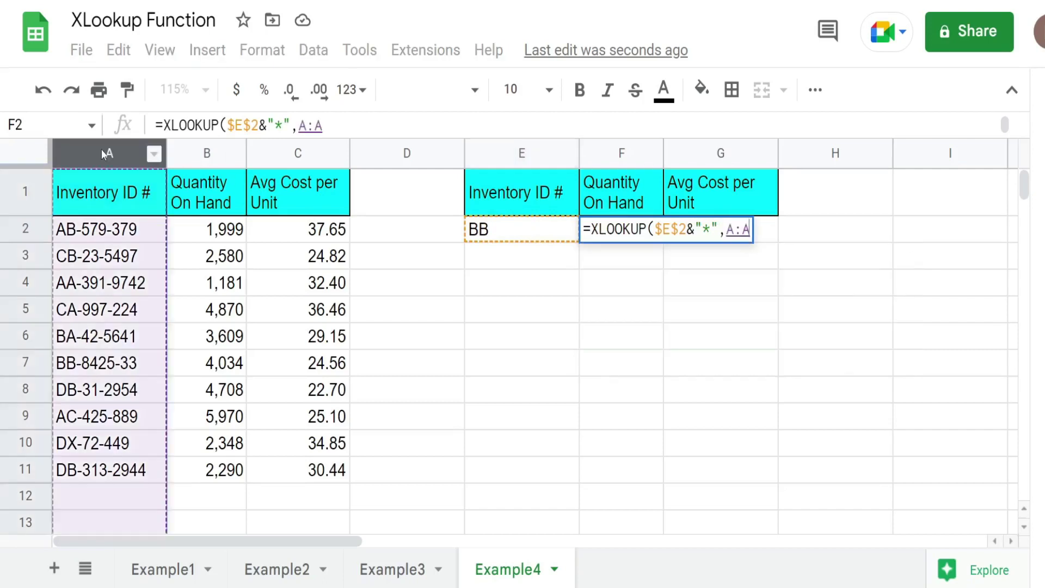
pyautogui.press('F4')
pyautogui.write(',')
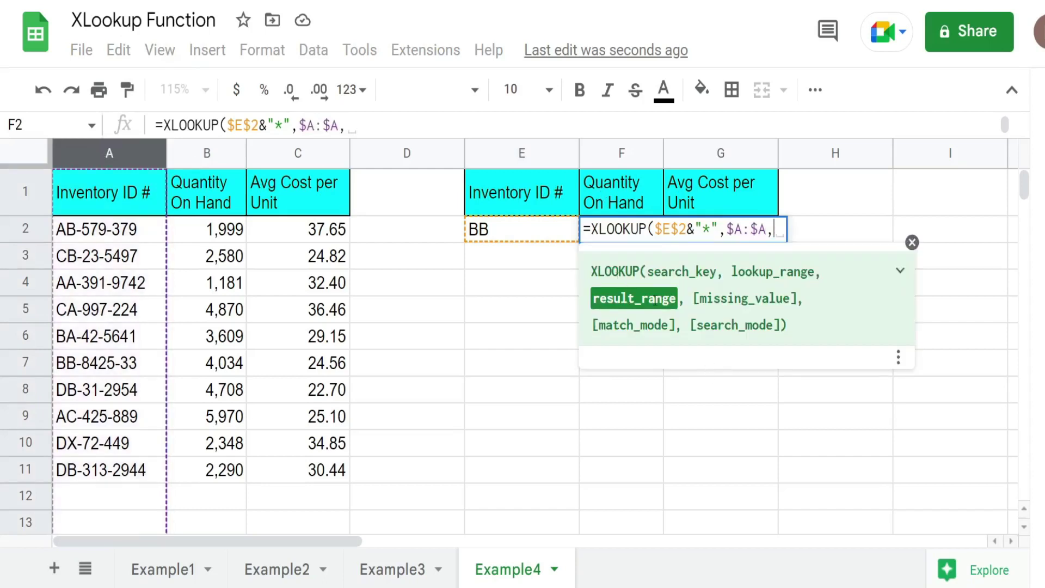
# Return $B:$C with match mode 2, giving 4,034 and 24.56 for BB.
pyautogui.click(208, 154)
pyautogui.moveTo(207, 155); pyautogui.dragTo(306, 155)
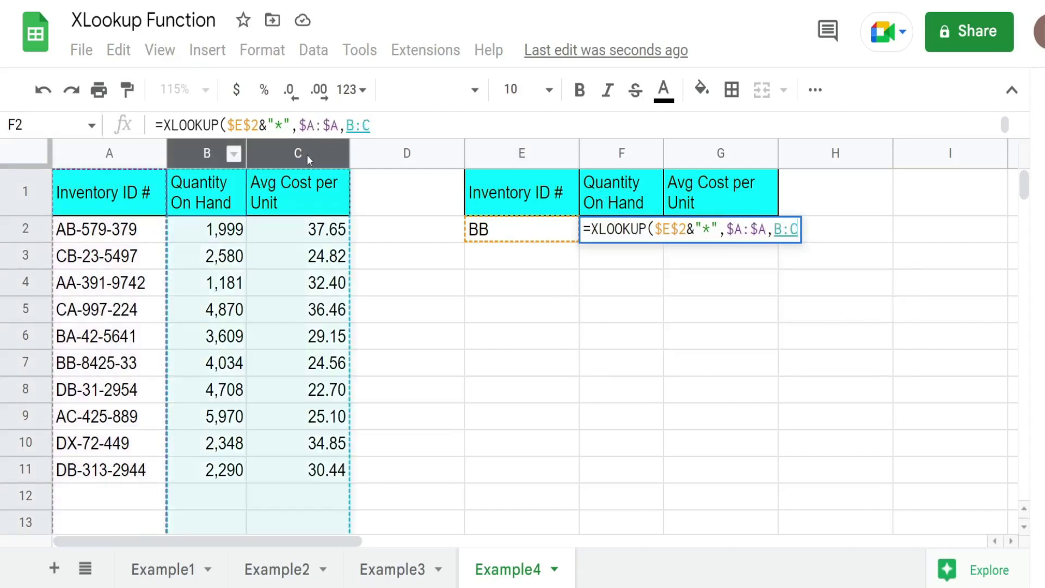
pyautogui.press('F4')
pyautogui.write(',')
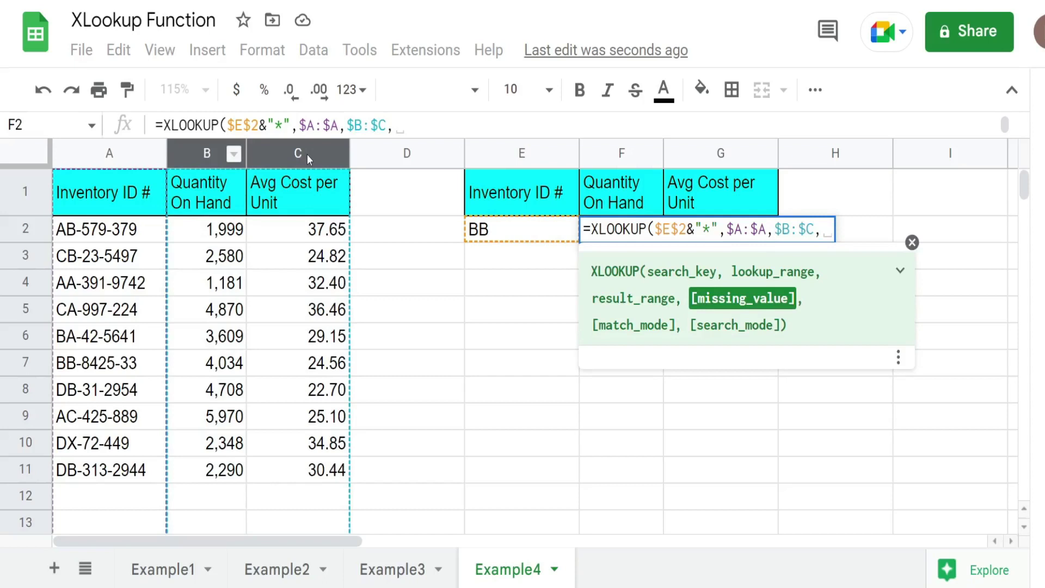
pyautogui.write(',')
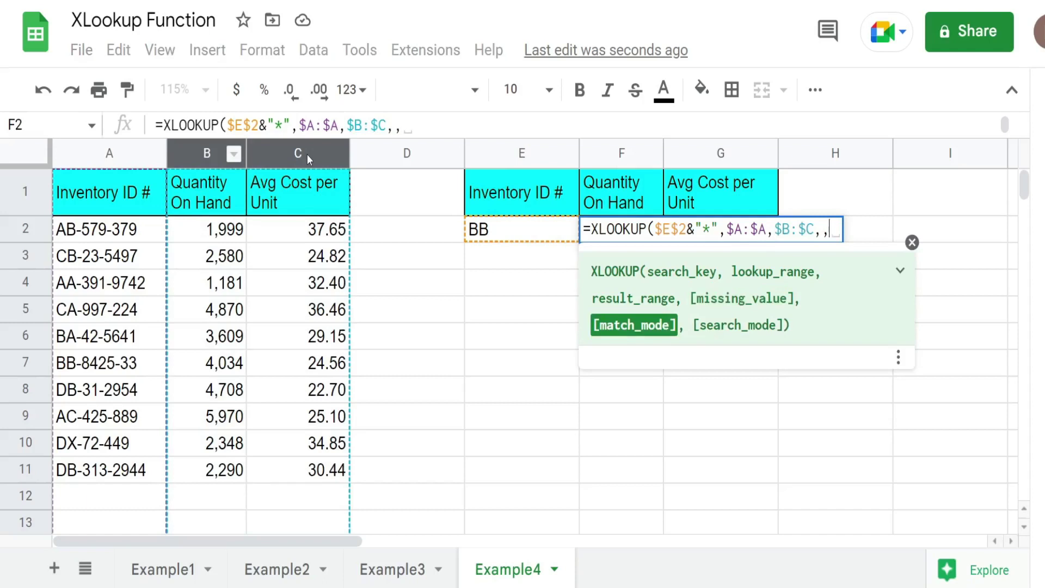
pyautogui.write('2')
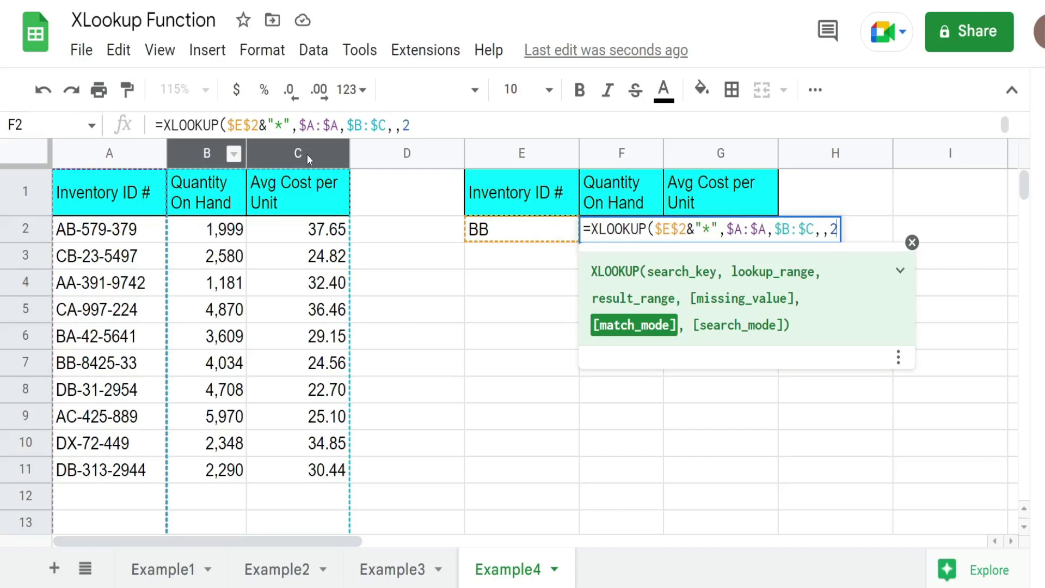
pyautogui.write(')')
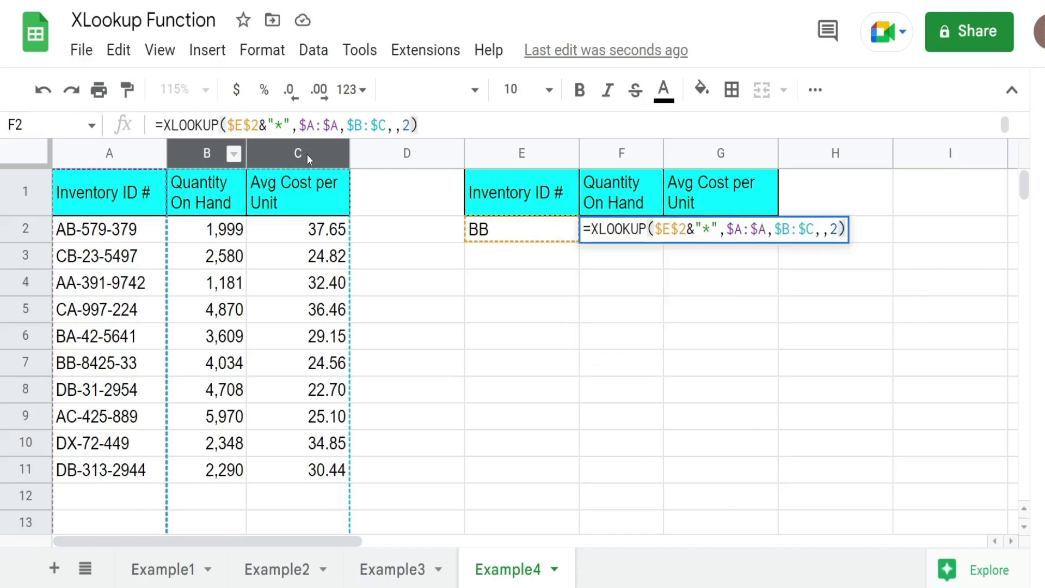
pyautogui.press('Return')
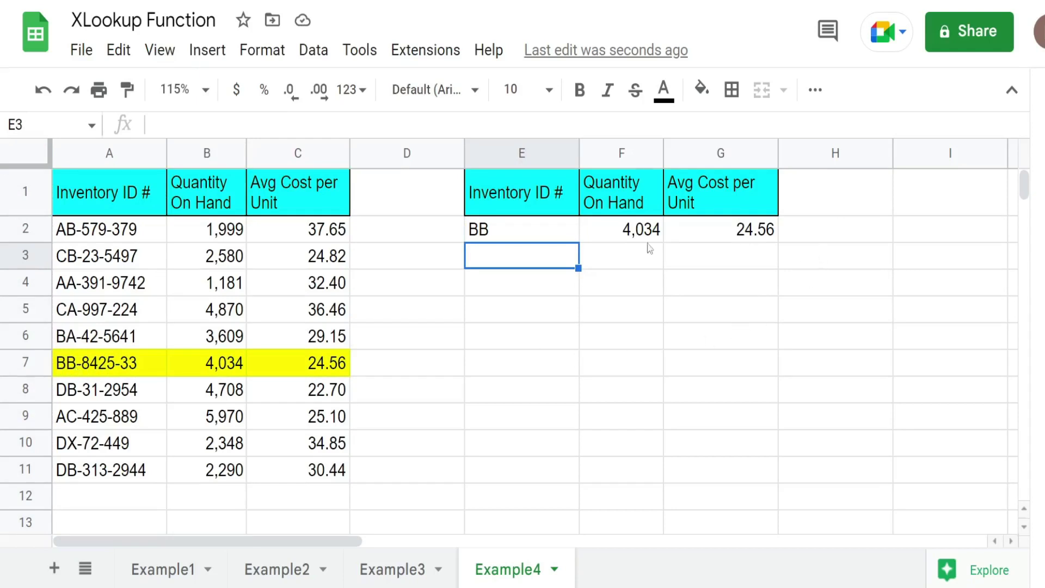
pyautogui.click(564, 232)
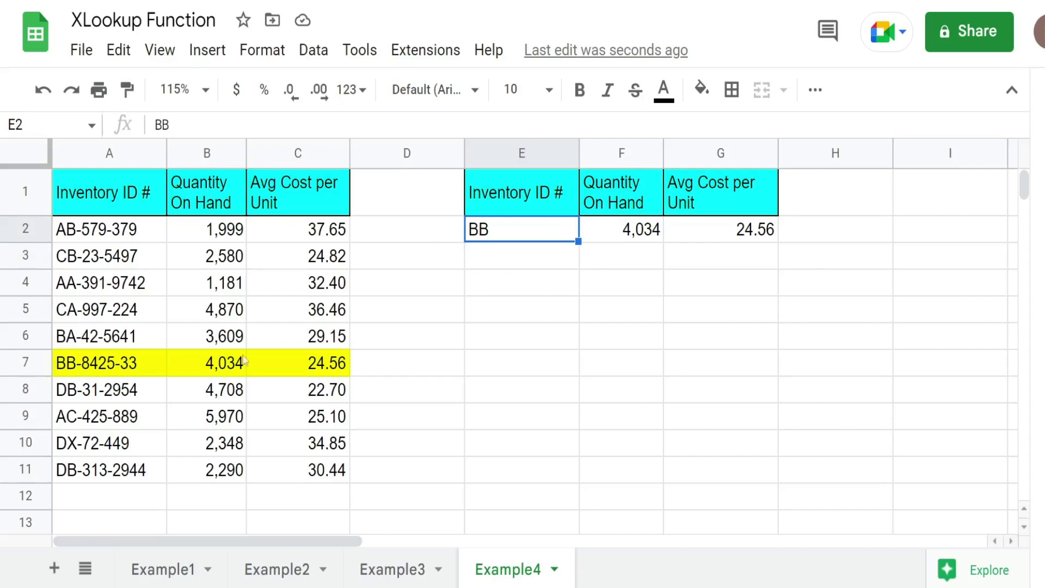
pyautogui.click(109, 391)
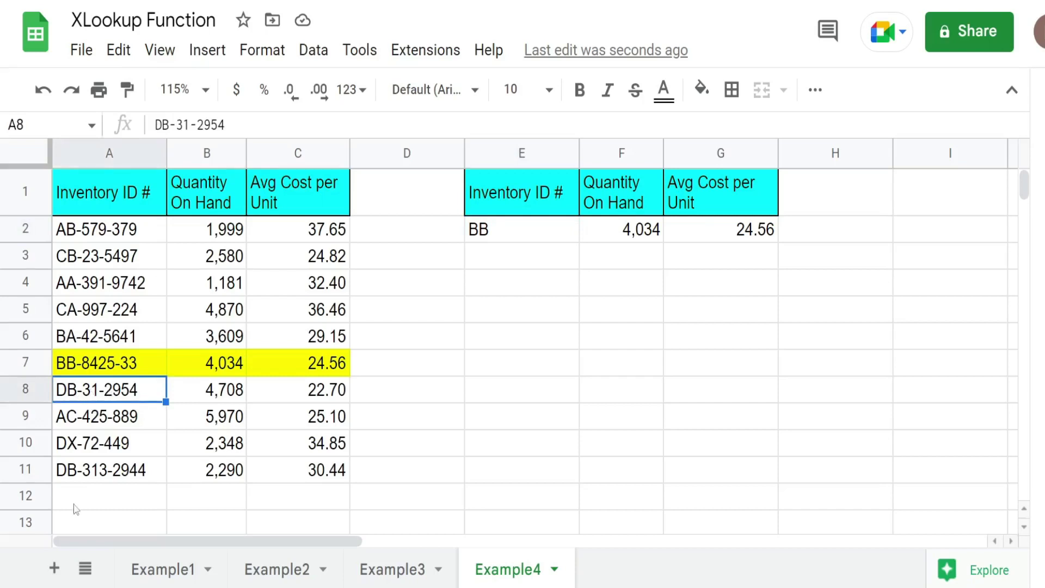
pyautogui.click(88, 472)
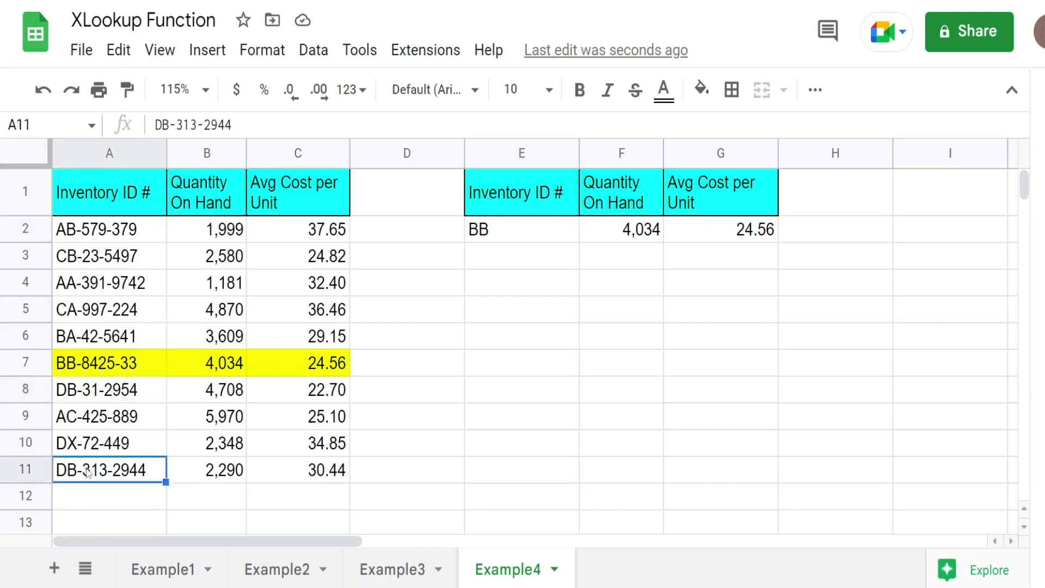
pyautogui.click(93, 390)
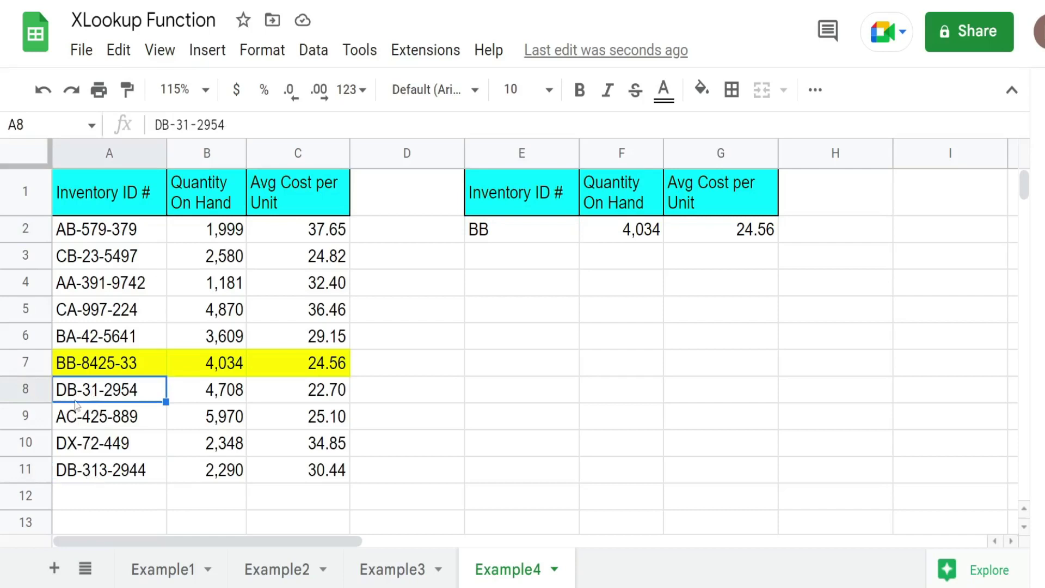
pyautogui.click(93, 474)
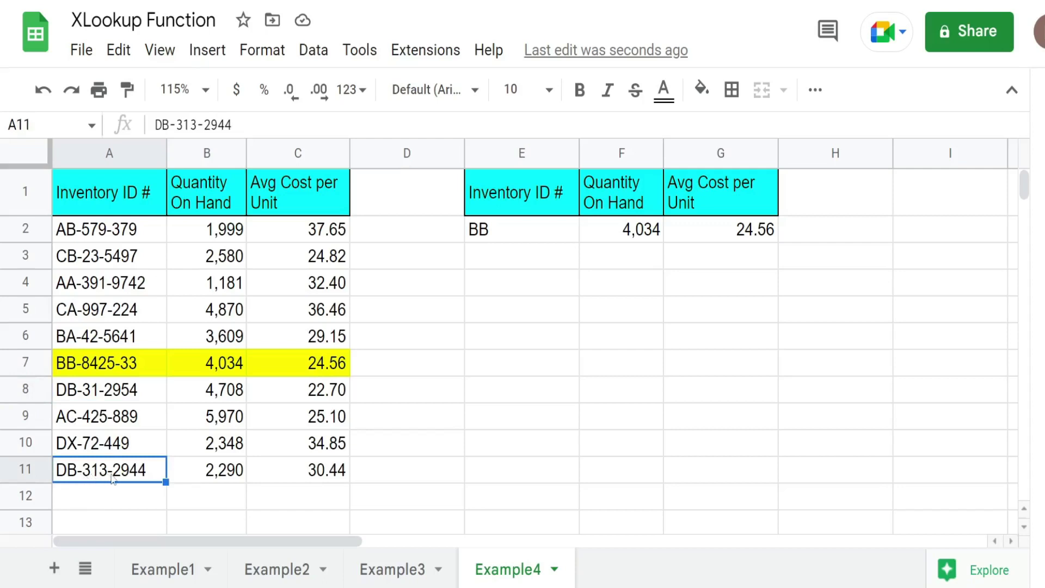
pyautogui.click(81, 396)
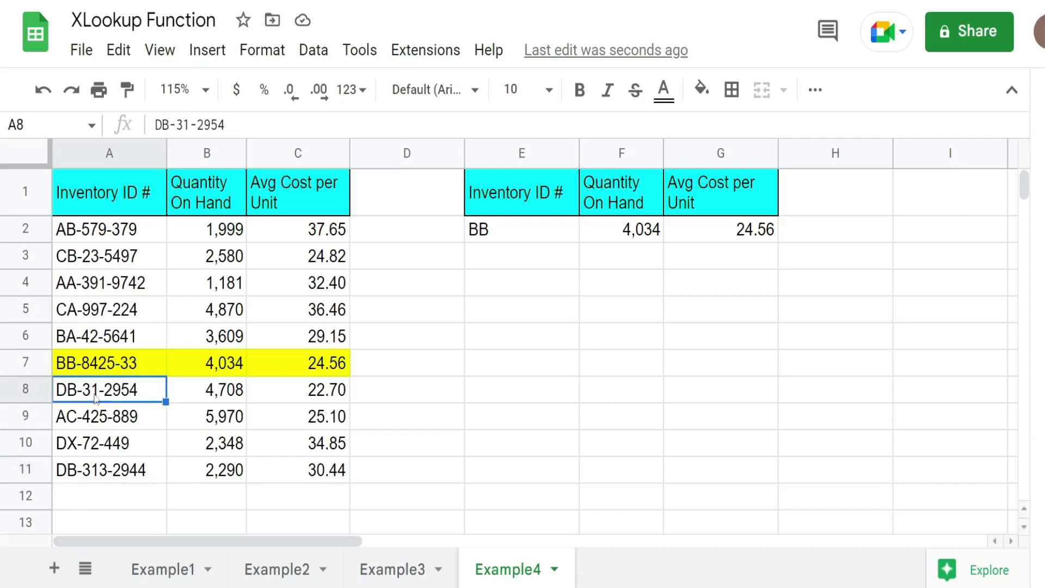
pyautogui.click(550, 230)
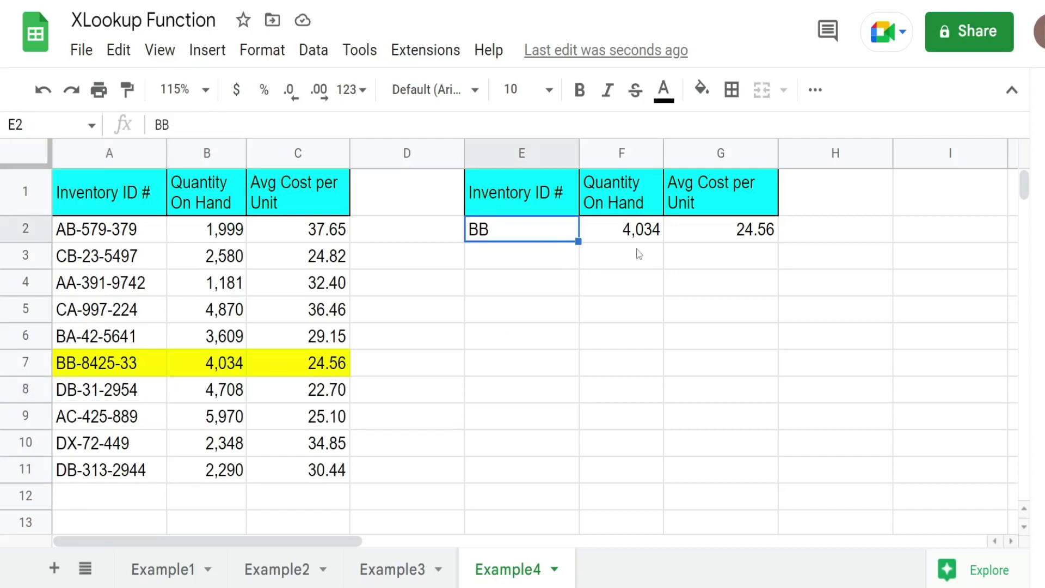
# Enter the pattern DB-???- in E2, which matches row DB-313-2944.
pyautogui.write('DB-')
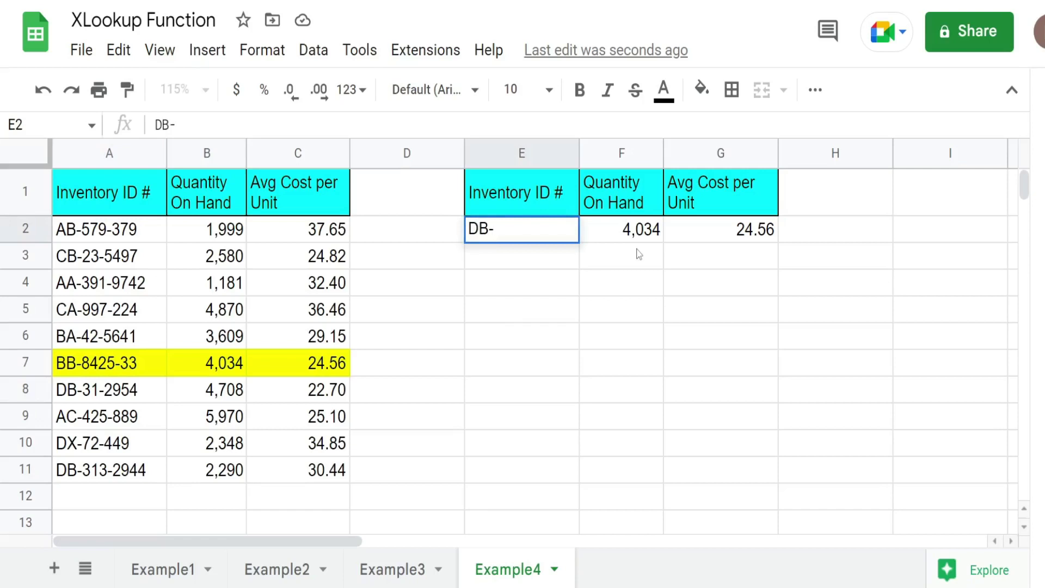
pyautogui.write('???-')
pyautogui.press('Return')
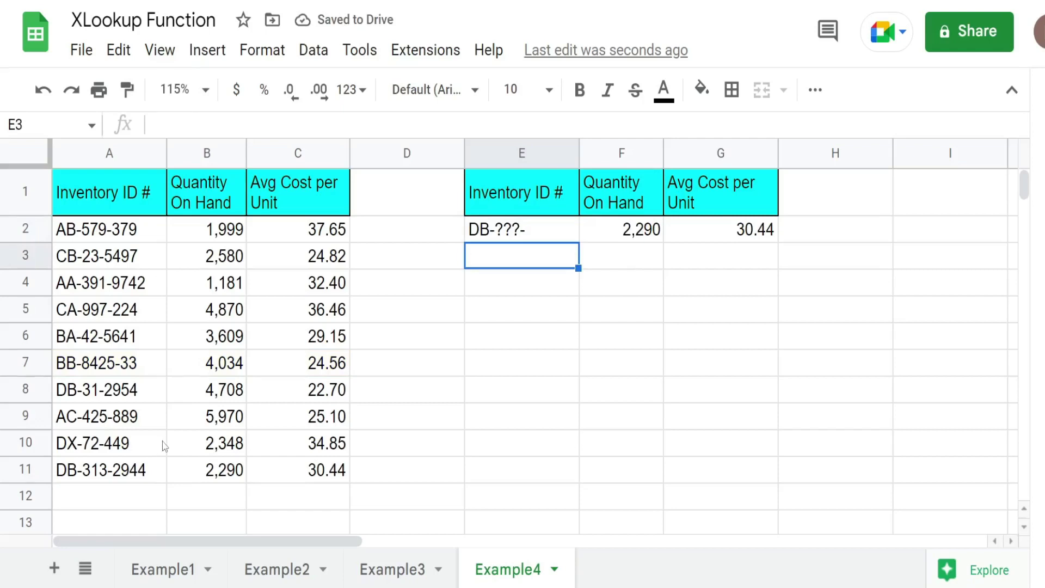
pyautogui.moveTo(119, 472); pyautogui.dragTo(324, 468)
# Shorten the pattern to DB-??- so the lookup matches DB-31-2954 (4,708, 22.70).
pyautogui.click(520, 229)
pyautogui.doubleClick(510, 228)
pyautogui.press('BackSpace')
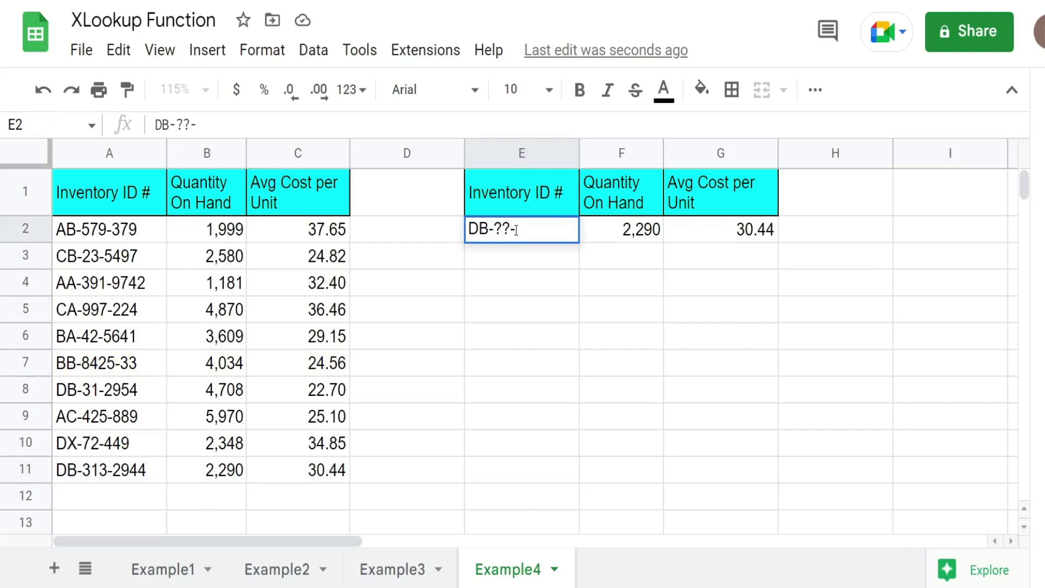
pyautogui.press('Return')
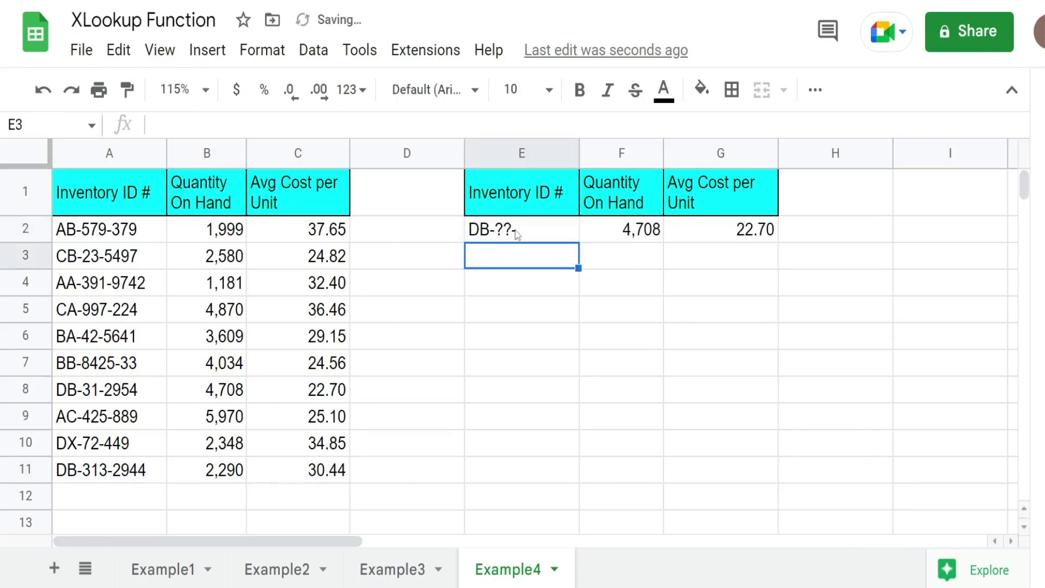
pyautogui.click(129, 390)
pyautogui.moveTo(268, 393); pyautogui.dragTo(334, 391)
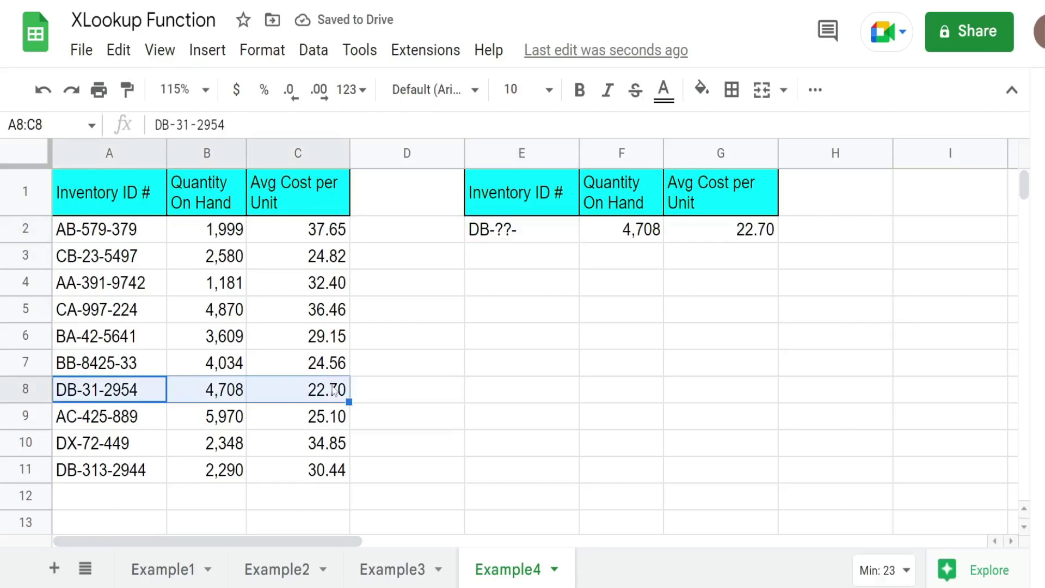